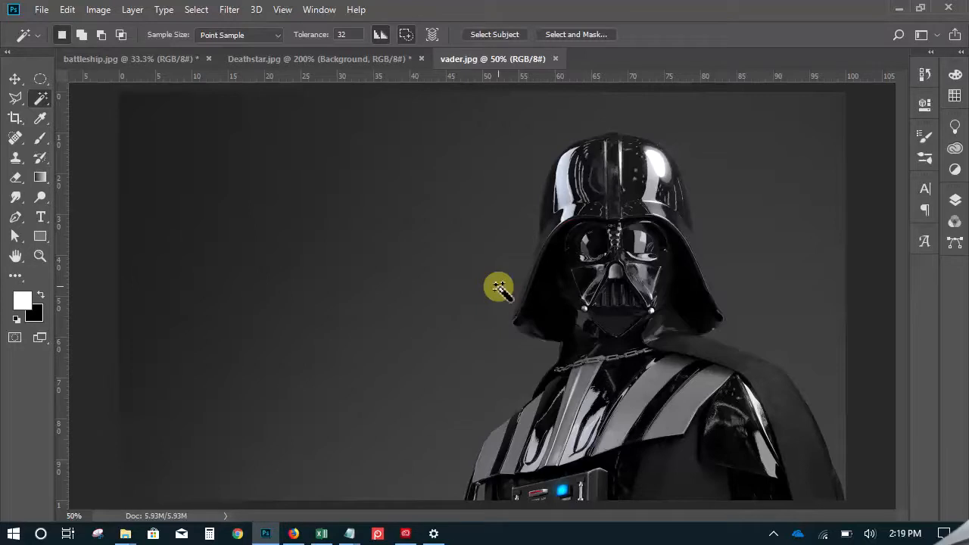
Examine the edges between the dark Vader figure and the gray background at different magnifications.
click(626, 241)
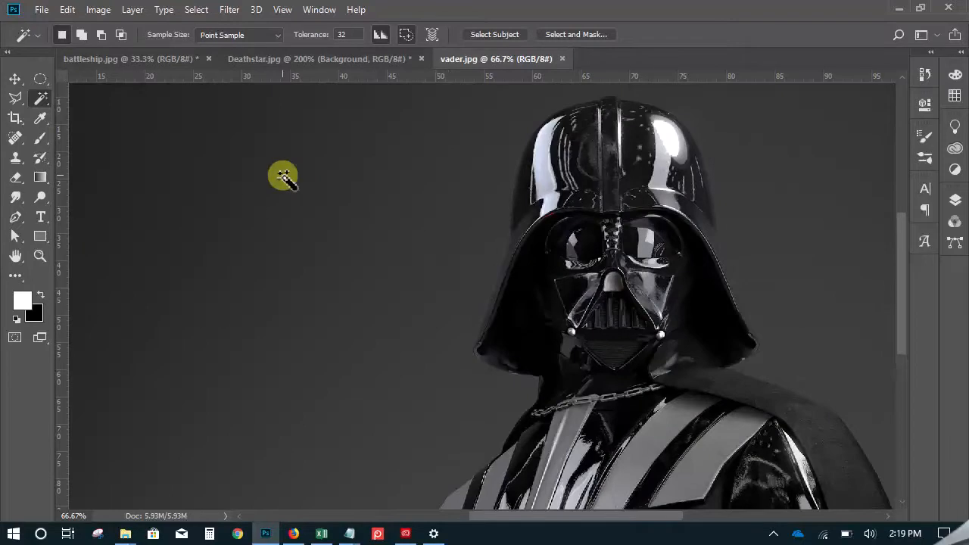
ctrl+click(602, 280)
ctrl+click(602, 280)
alt+click(521, 309)
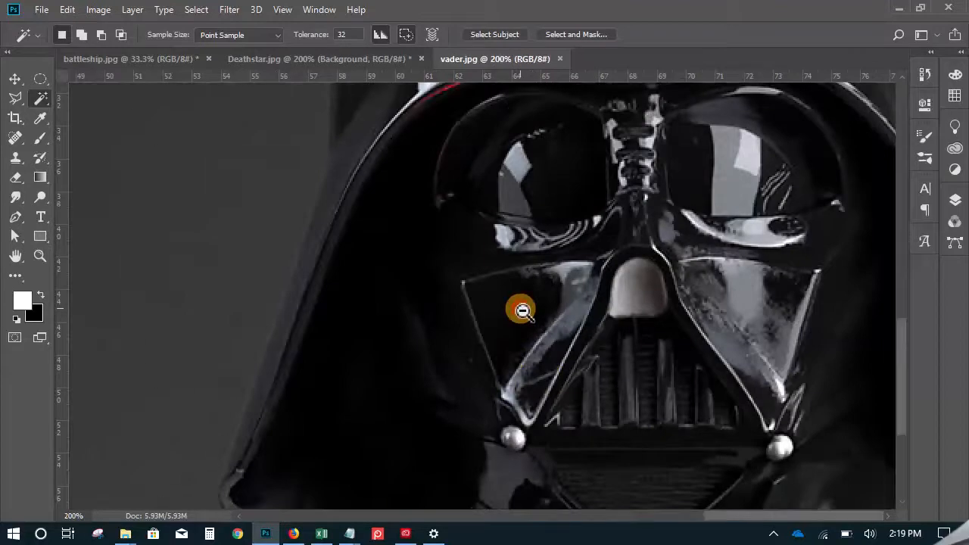
alt+click(521, 309)
alt+click(521, 310)
alt+click(521, 310)
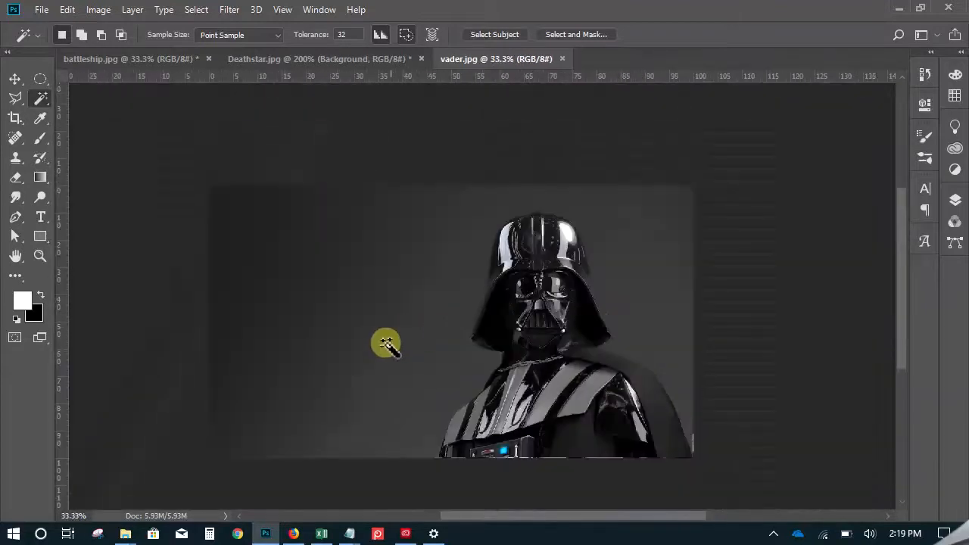
ctrl+click(485, 318)
ctrl+click(485, 318)
ctrl+click(536, 280)
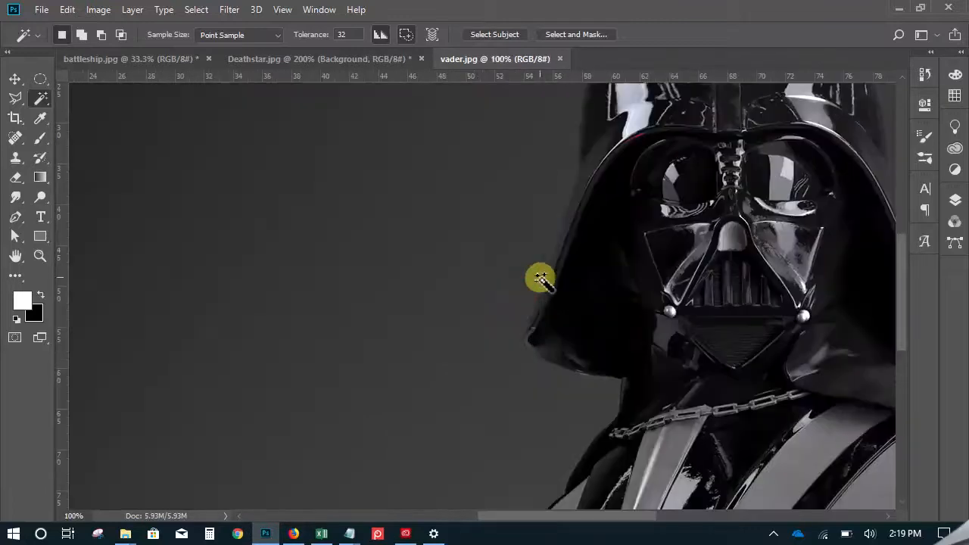
alt+click(630, 304)
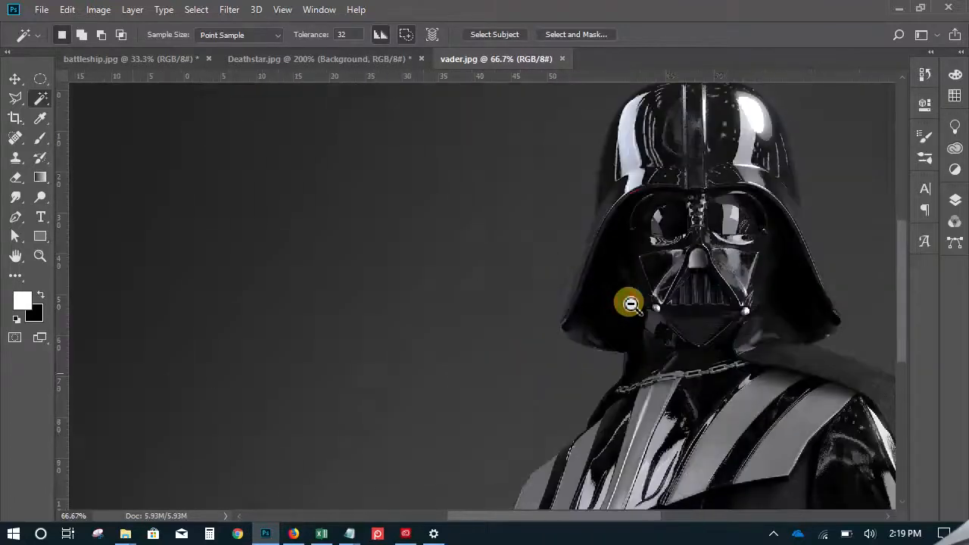
alt+click(628, 303)
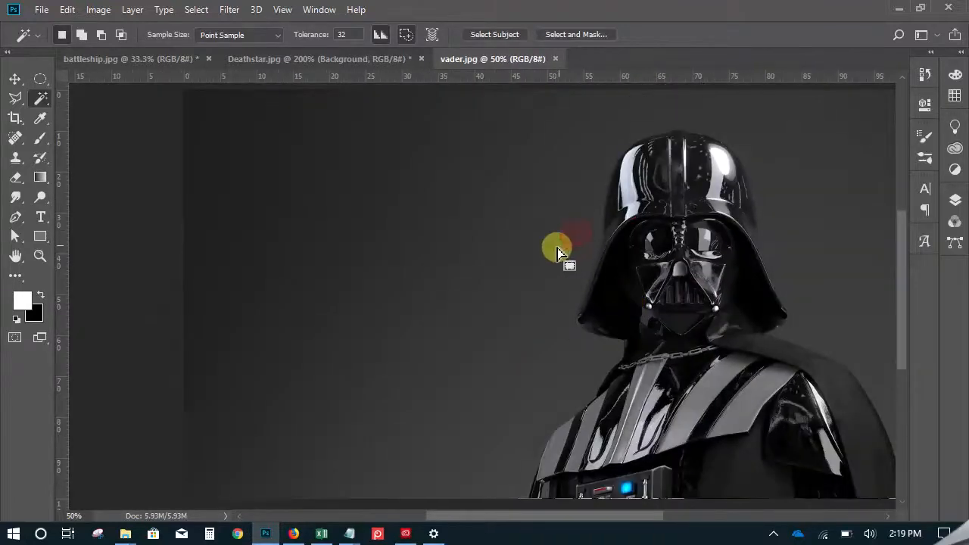
Try to select the gray background with the Magic Wand, and clear that selection.
click(494, 242)
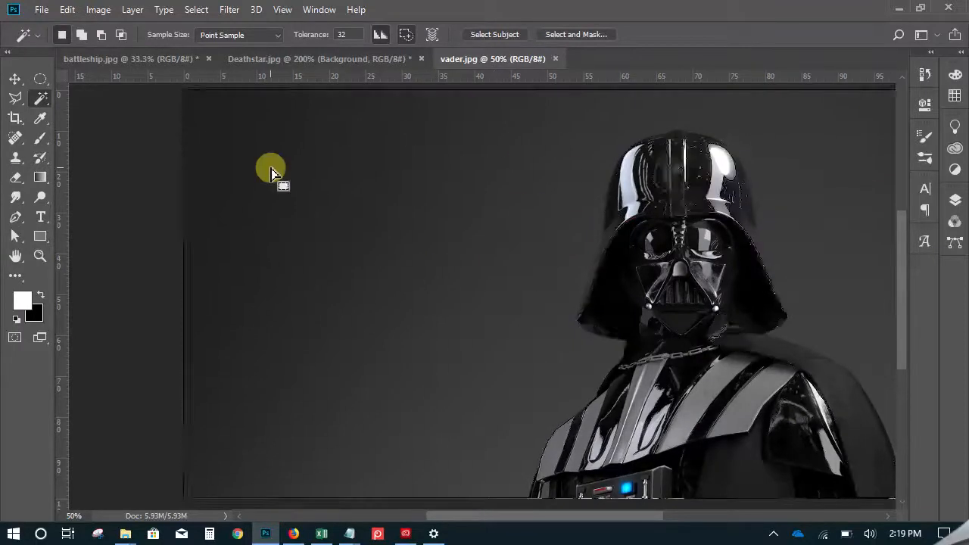
key(ctrl+d)
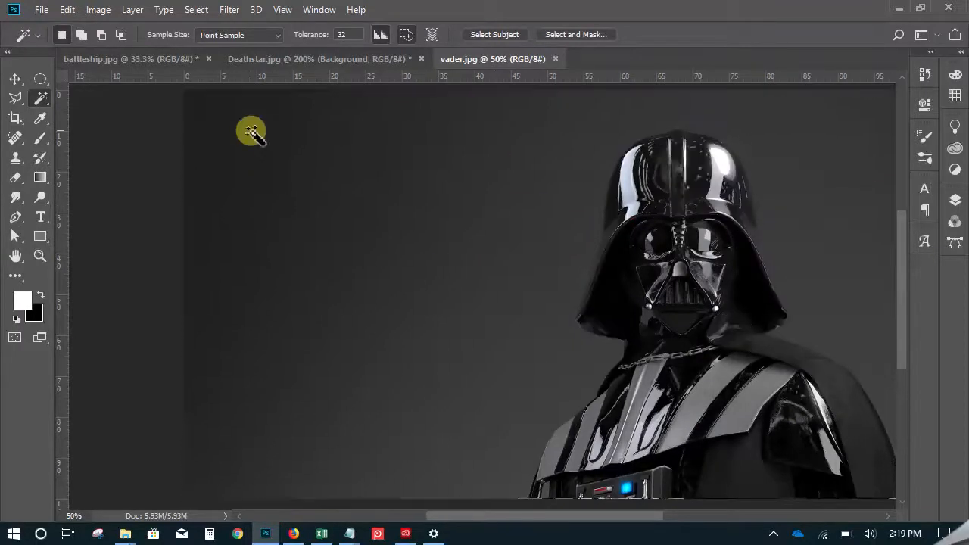
Select the gray background to the left of the figure with the Quick Selection tool, enlarging its brush to 150.
right_click(41, 102)
click(86, 98)
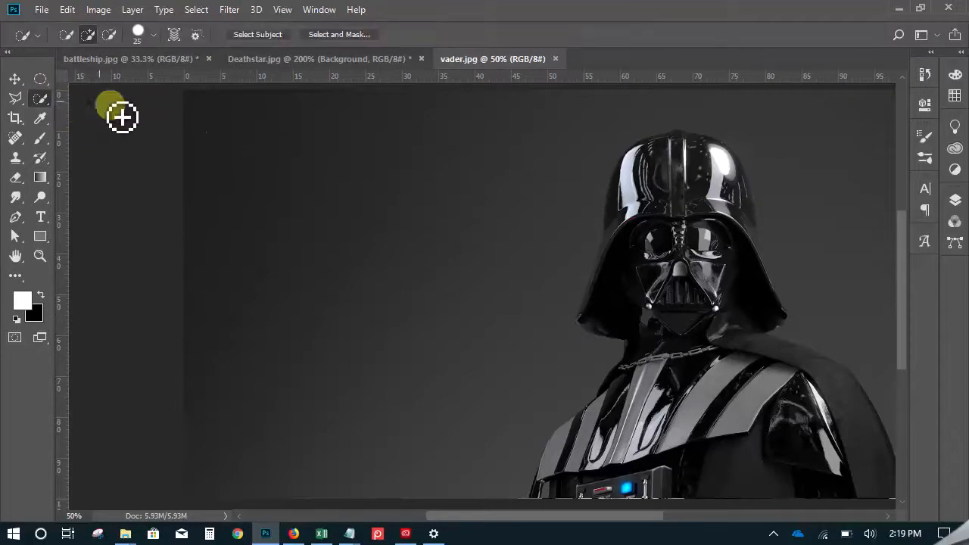
drag(564, 182, 549, 212)
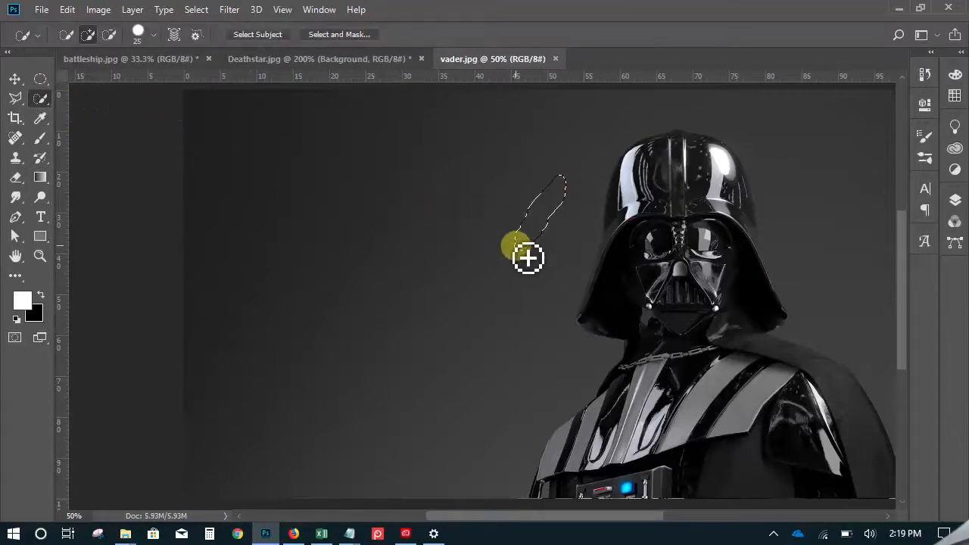
key(bracketright)
key(bracketright)
key(bracketright)
key(bracketright)
key(bracketright)
key(bracketright)
key(bracketright)
key(bracketright)
key(bracketright)
mouse_move(533, 184)
mouse_down()
mouse_move(407, 230)
mouse_move(359, 259)
mouse_up()
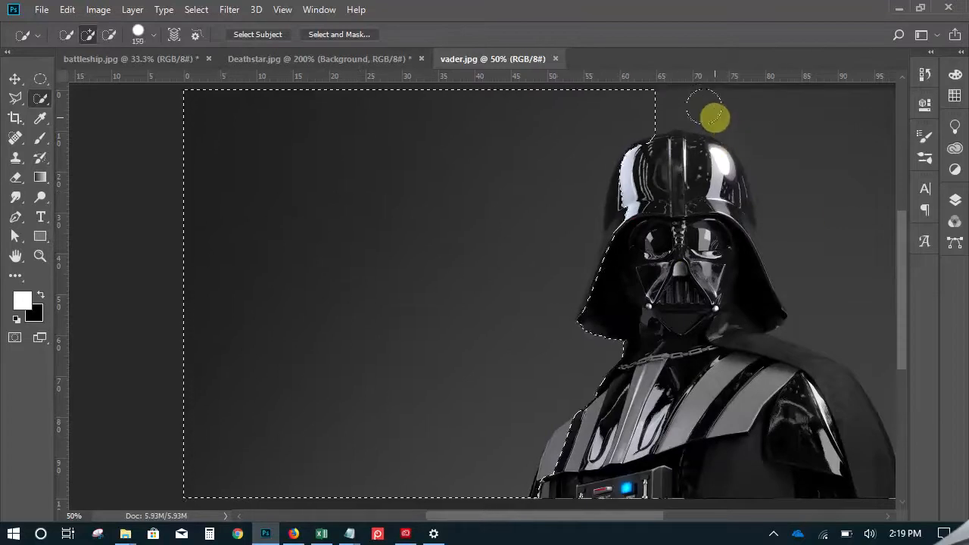
Reduce the brush size to 60 and extend the selection over the background above and to the right of the figure.
key(bracketleft)
key(bracketleft)
mouse_move(659, 99)
mouse_down()
mouse_move(855, 123)
mouse_move(865, 156)
mouse_move(865, 330)
mouse_move(845, 387)
mouse_up()
drag(804, 424, 709, 436)
Subtract the face mask, the lower helmet, the cape and the armor on the left shoulder from the selection.
ctrl+click(627, 383)
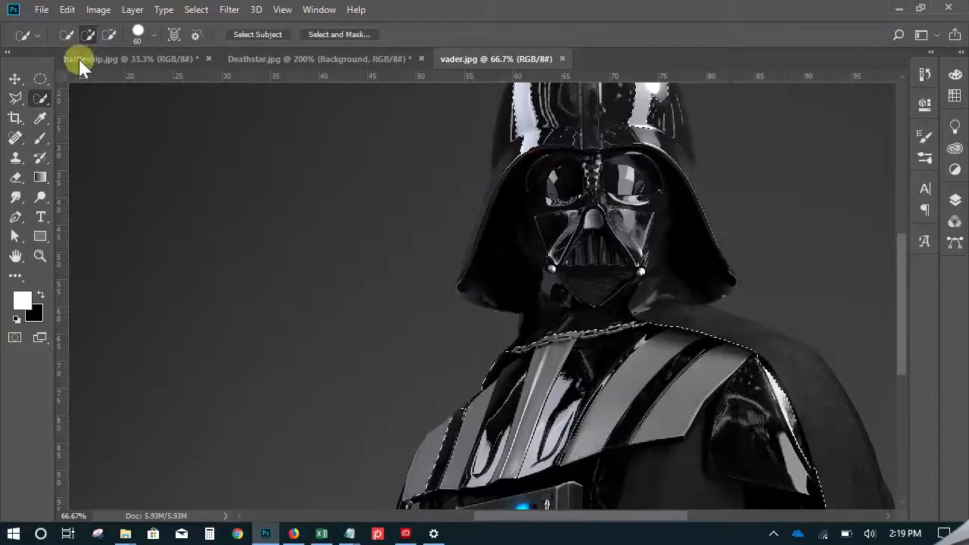
mouse_move(567, 346)
mouse_down()
mouse_move(582, 230)
mouse_move(540, 117)
mouse_up()
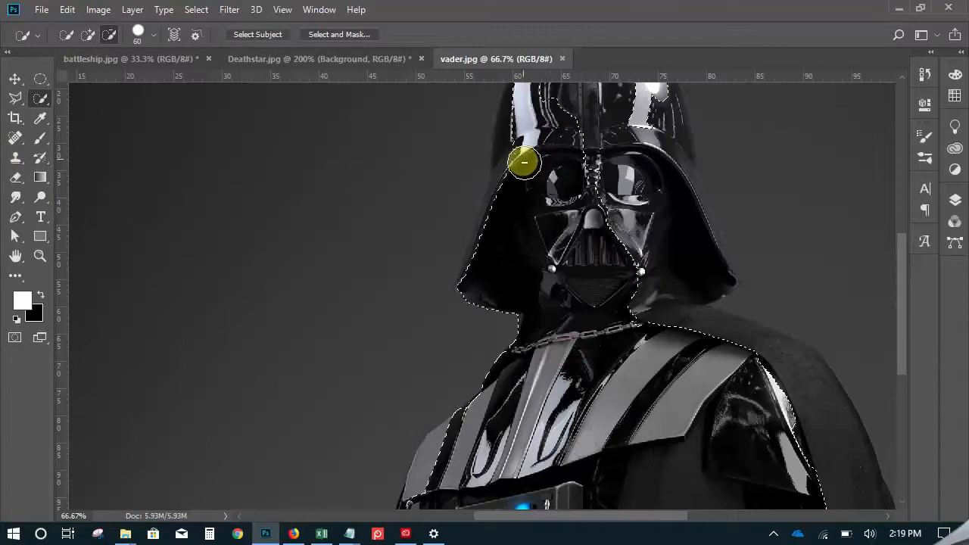
mouse_move(536, 162)
mouse_down()
mouse_move(598, 119)
mouse_move(614, 176)
mouse_move(632, 166)
mouse_move(628, 254)
mouse_move(605, 227)
mouse_move(656, 313)
mouse_move(784, 383)
mouse_move(837, 469)
mouse_move(816, 490)
mouse_move(805, 447)
mouse_up()
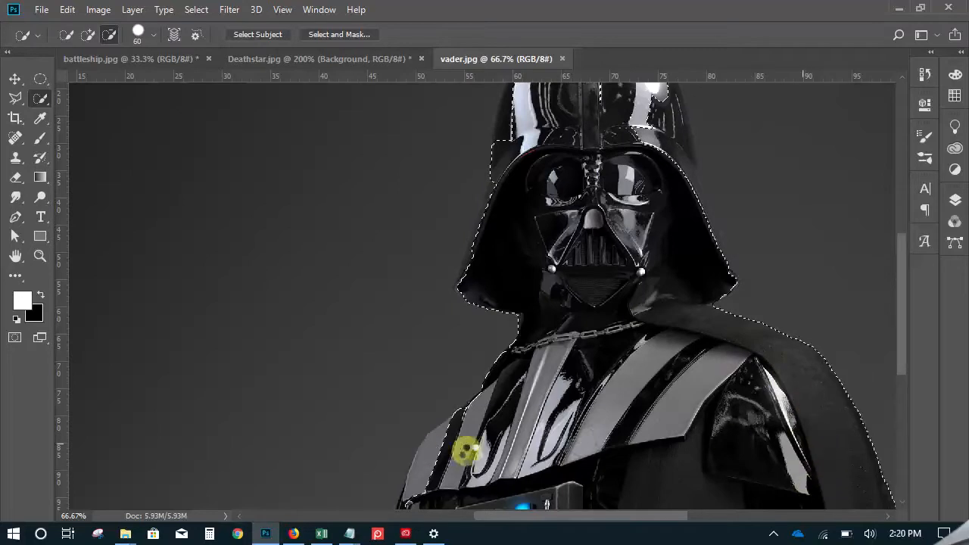
mouse_move(498, 458)
mouse_down()
mouse_move(458, 462)
mouse_move(450, 452)
mouse_move(428, 504)
mouse_up()
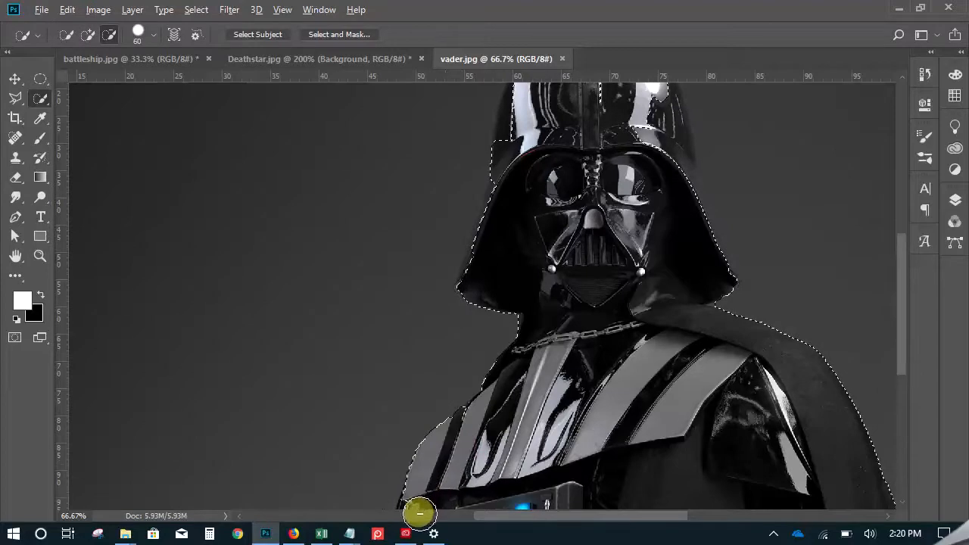
Subtract the top and both sides of the helmet dome from the selection, following its outer edge.
scroll(580, 365, up, 2)
drag(525, 187, 518, 184)
mouse_move(526, 142)
mouse_down()
mouse_move(591, 109)
mouse_move(642, 123)
mouse_move(663, 159)
mouse_move(666, 213)
mouse_move(659, 181)
mouse_move(663, 206)
mouse_up()
drag(682, 248, 681, 237)
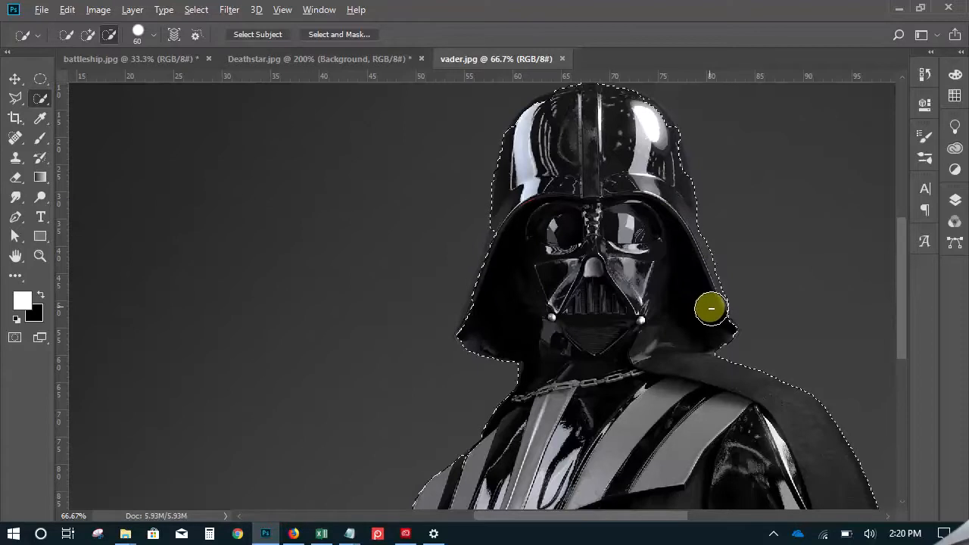
mouse_move(717, 324)
mouse_down()
mouse_move(632, 141)
mouse_move(664, 136)
mouse_move(656, 125)
mouse_up()
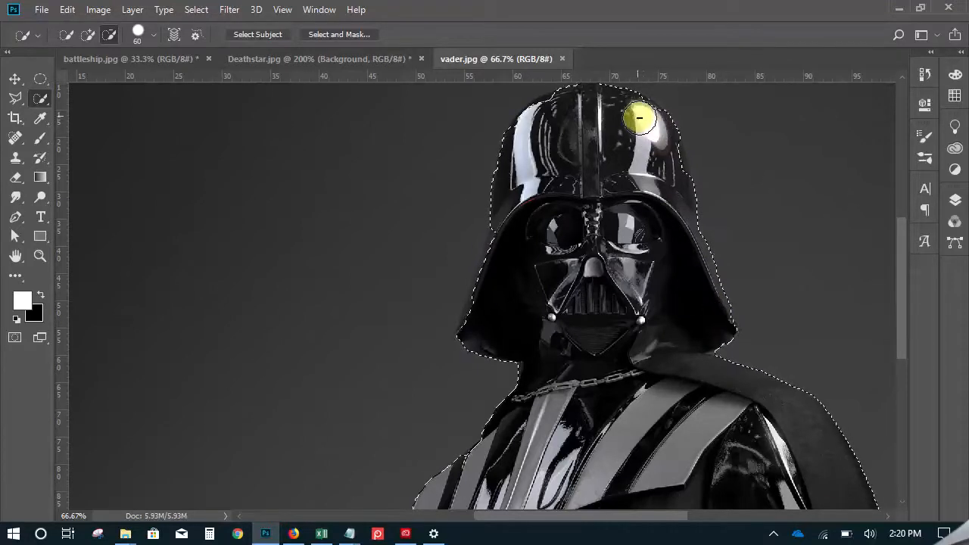
mouse_move(668, 175)
mouse_down()
mouse_move(638, 225)
mouse_move(573, 217)
mouse_move(573, 320)
mouse_move(560, 301)
mouse_up()
Examine the selection boundary at pixel level along the right edge of the helmet.
ctrl+click(671, 235)
ctrl+click(671, 235)
ctrl+click(671, 233)
drag(720, 237, 770, 268)
drag(657, 265, 333, 387)
alt+click(667, 251)
alt+click(668, 251)
drag(696, 229, 378, 383)
drag(567, 270, 430, 330)
alt+click(667, 195)
alt+click(588, 232)
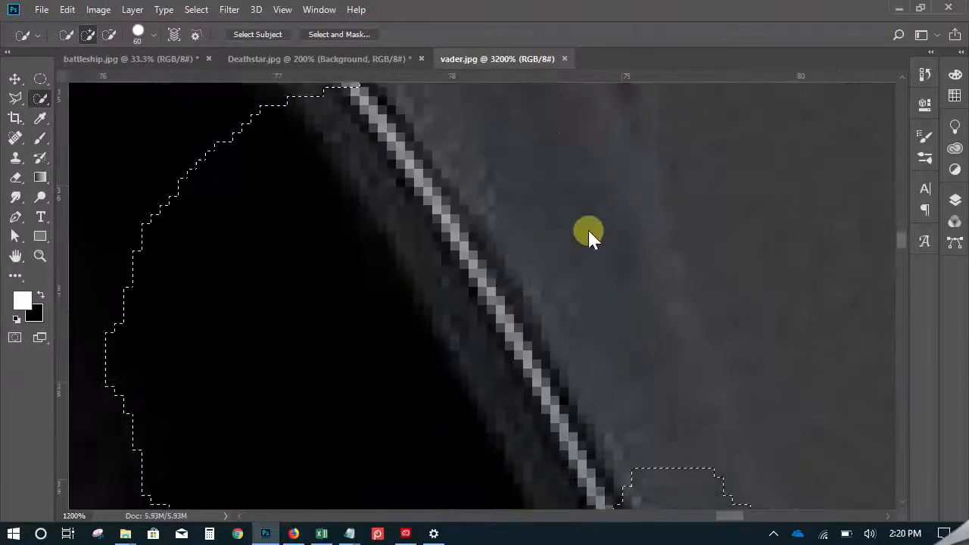
Subtract the bright rim and the dark inner area on the helmet's right side from the selection.
drag(589, 231, 401, 353)
alt+click(495, 249)
alt+click(548, 250)
drag(483, 252, 522, 241)
drag(392, 314, 381, 260)
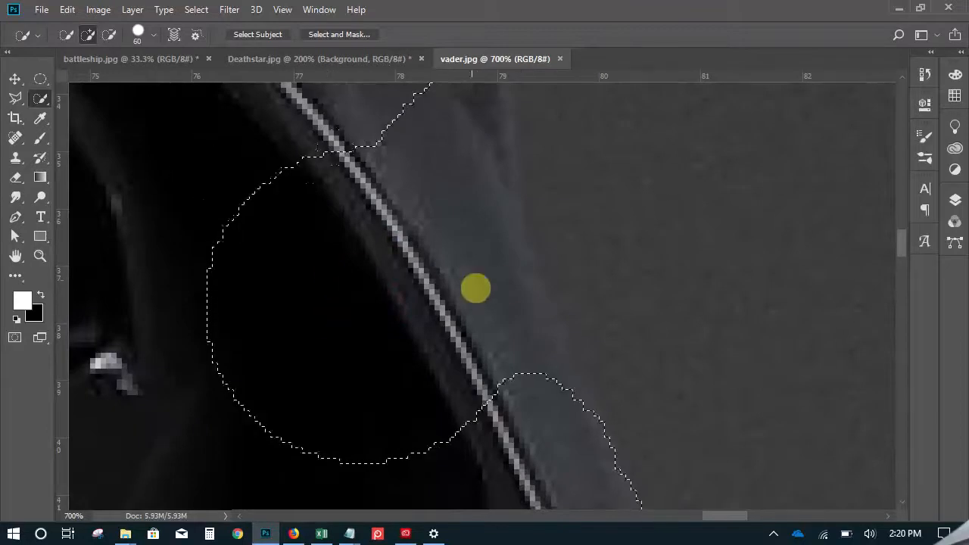
alt+click(512, 207)
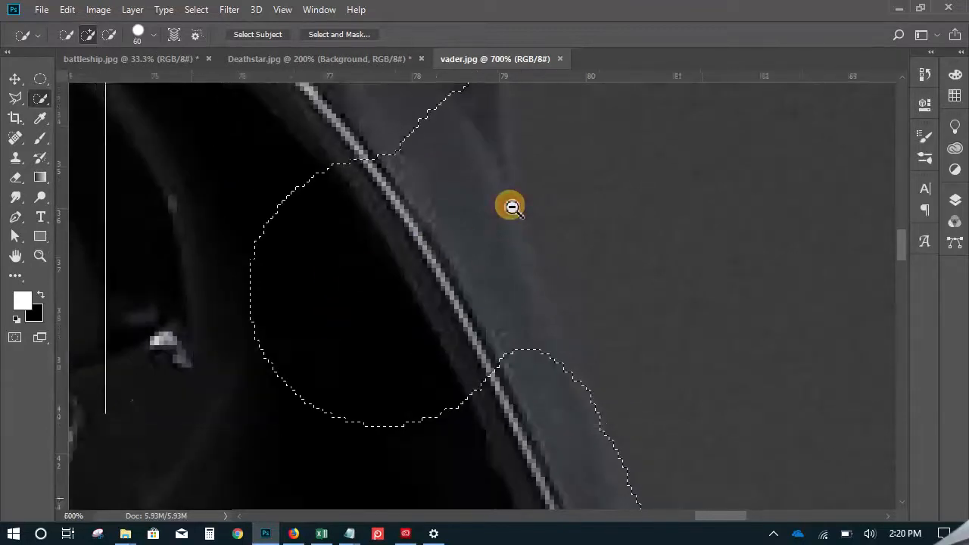
alt+click(510, 206)
drag(368, 219, 427, 393)
mouse_move(413, 312)
mouse_down()
mouse_move(378, 192)
mouse_move(399, 173)
mouse_up()
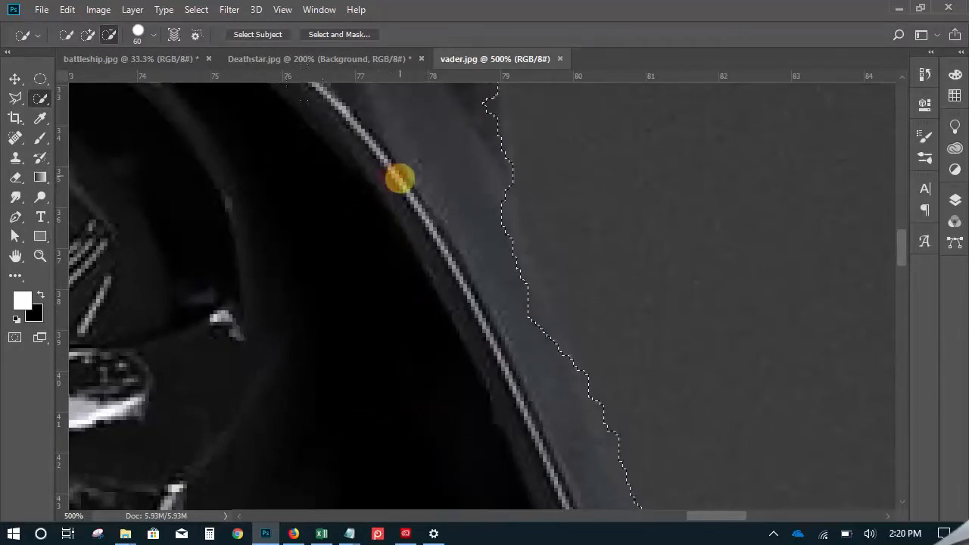
Open Select and Mask for the selection and set the green overlay's opacity to 37%.
click(338, 34)
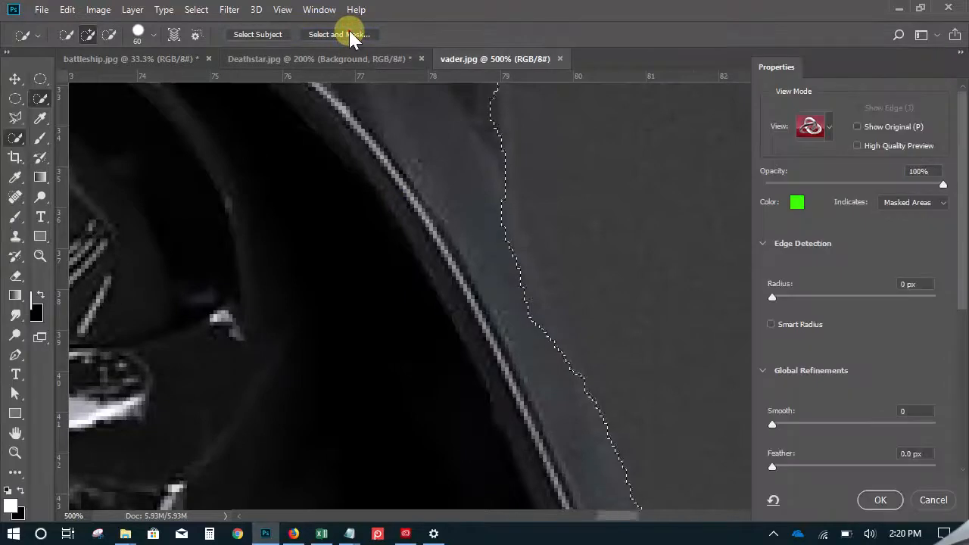
alt+click(579, 280)
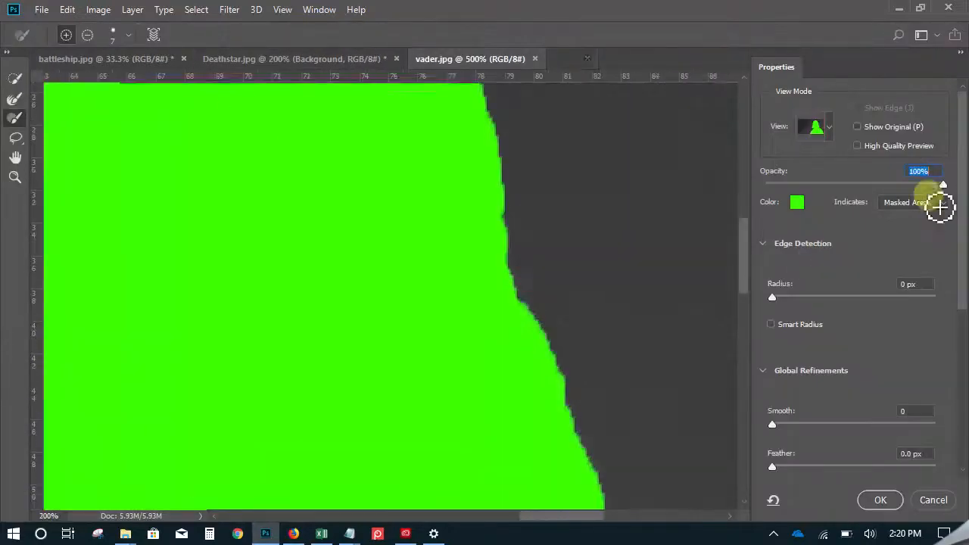
drag(943, 190, 835, 198)
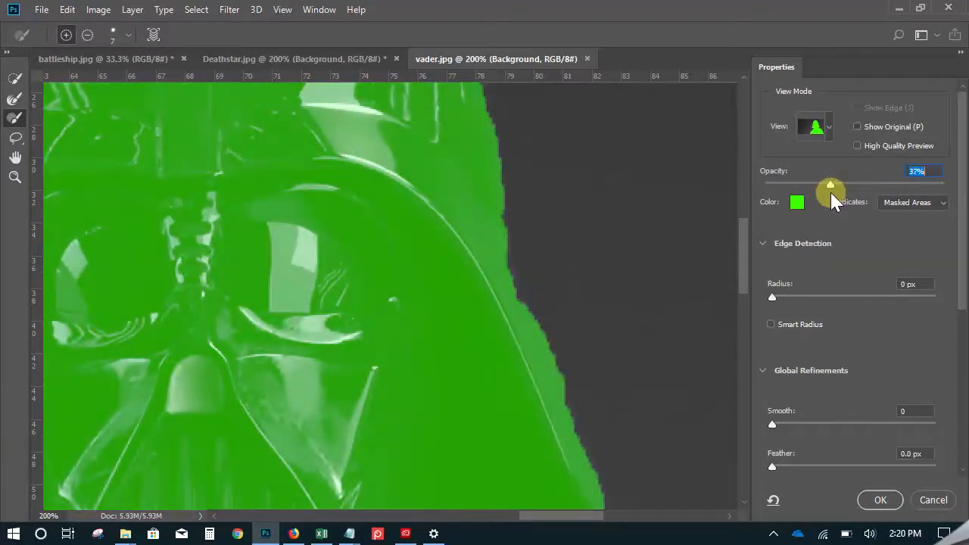
Subtract the missed dark strip along the helmet's lower left edge from the selection, using Quick Selection at size 25.
alt+click(465, 258)
alt+click(465, 258)
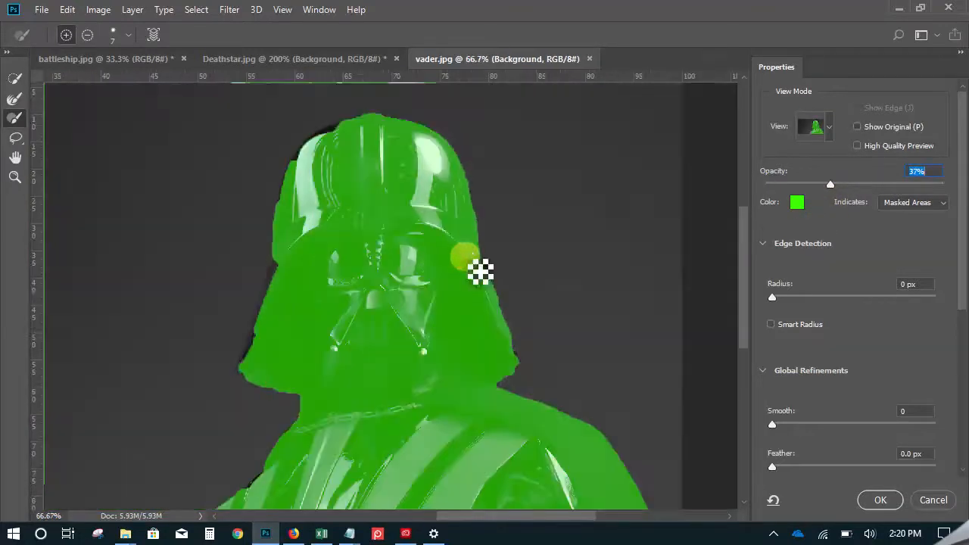
drag(298, 368, 448, 260)
click(411, 243)
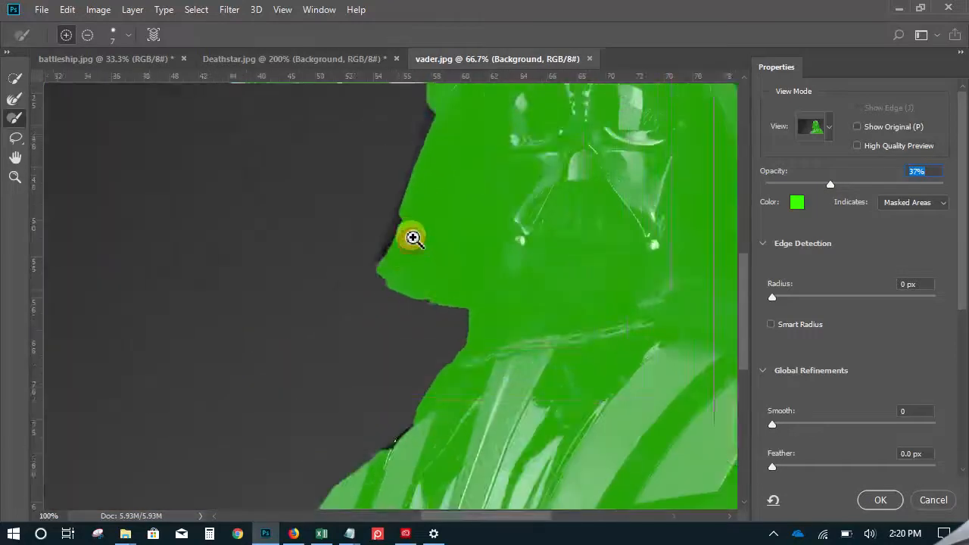
click(413, 237)
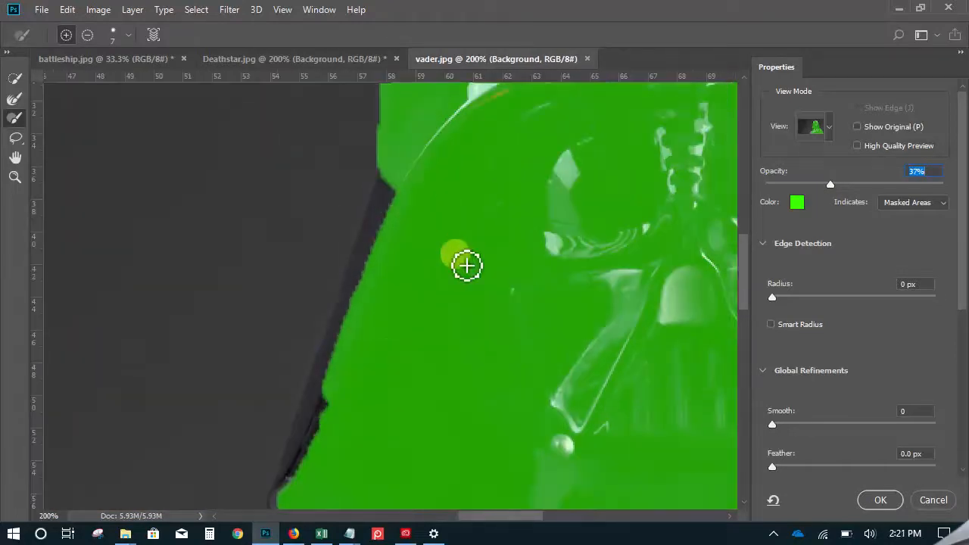
click(15, 79)
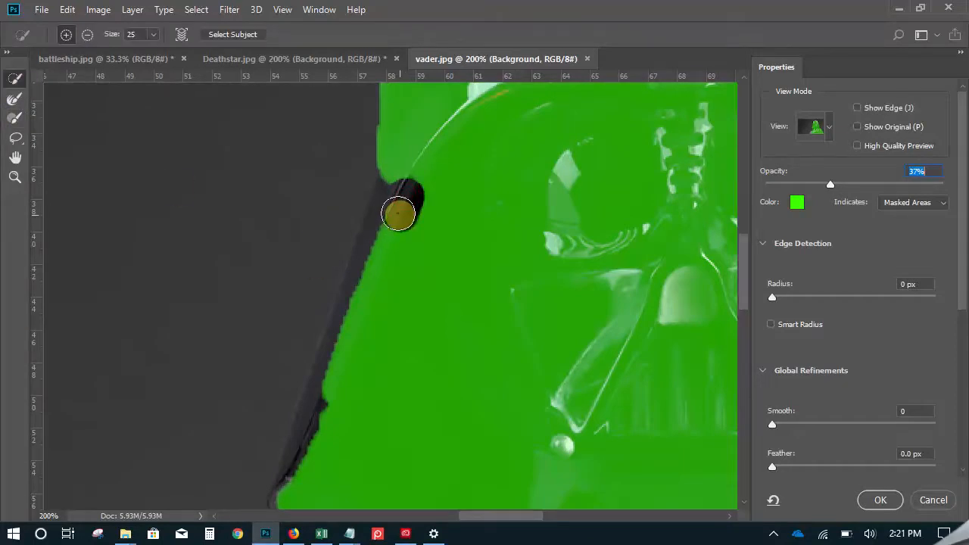
click(87, 34)
mouse_move(396, 219)
mouse_down()
mouse_move(400, 188)
mouse_move(325, 441)
mouse_up()
drag(346, 392, 364, 282)
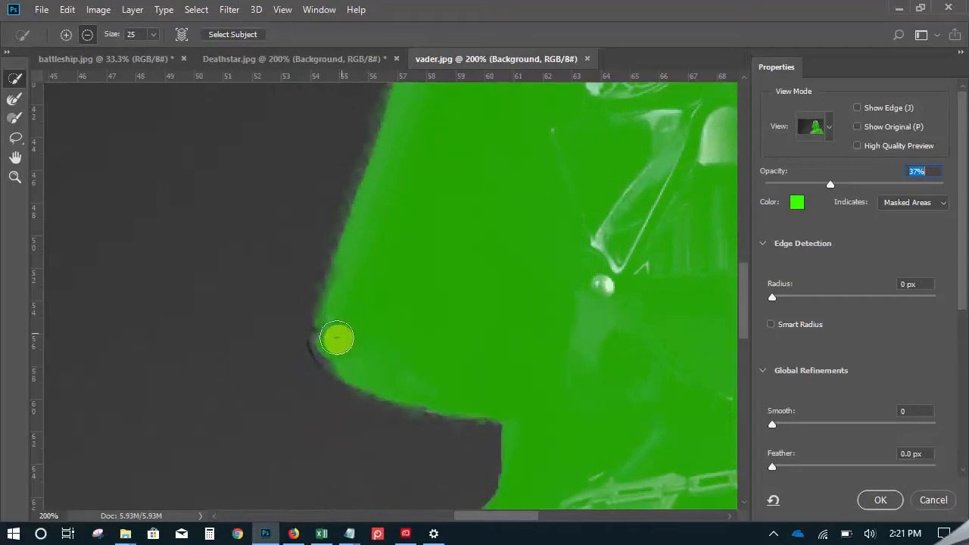
Subtract the missed dark sliver along the top of the left shoulder from the selection.
drag(426, 353, 375, 97)
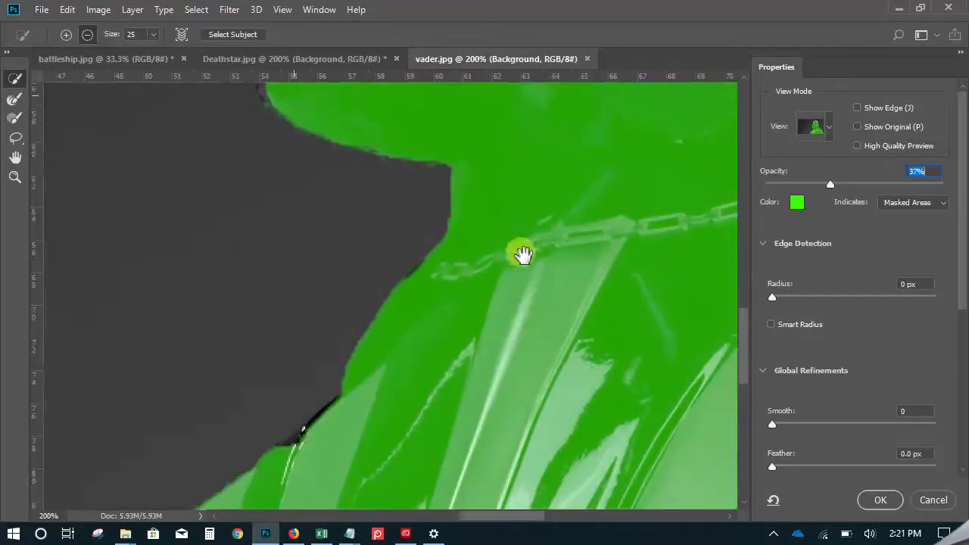
drag(377, 429, 424, 327)
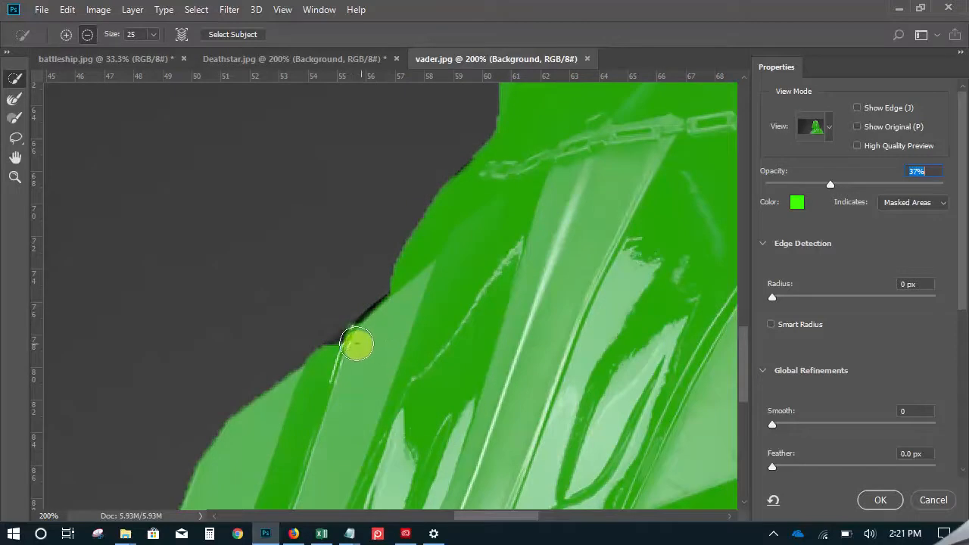
drag(344, 354, 388, 320)
Subtract the missed dark strip along the helmet's upper left edge from the selection.
drag(448, 363, 387, 348)
mouse_move(412, 398)
mouse_down()
mouse_move(383, 182)
mouse_move(385, 368)
mouse_up()
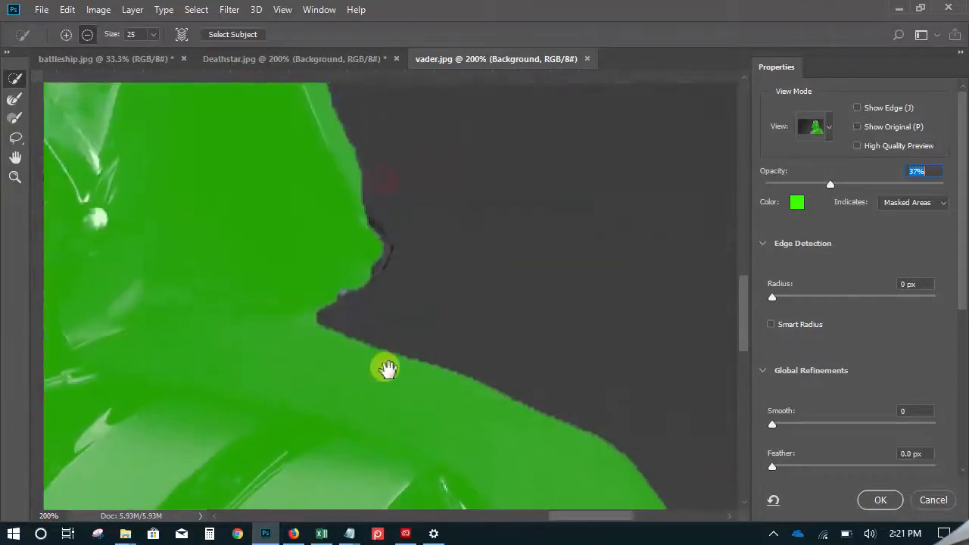
mouse_move(331, 281)
mouse_down()
mouse_move(361, 257)
mouse_move(347, 209)
mouse_move(411, 362)
mouse_move(439, 370)
mouse_move(407, 183)
mouse_move(483, 383)
mouse_move(494, 385)
mouse_move(468, 325)
mouse_move(524, 412)
mouse_up()
mouse_move(344, 204)
mouse_down()
mouse_move(482, 264)
mouse_move(504, 260)
mouse_up()
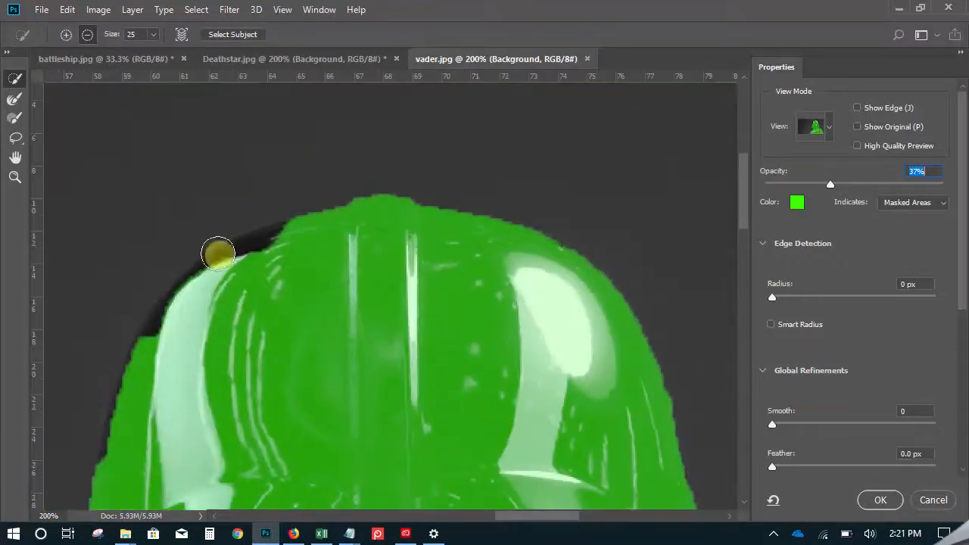
mouse_move(300, 253)
mouse_down()
mouse_move(256, 258)
mouse_move(209, 294)
mouse_move(219, 273)
mouse_move(188, 311)
mouse_up()
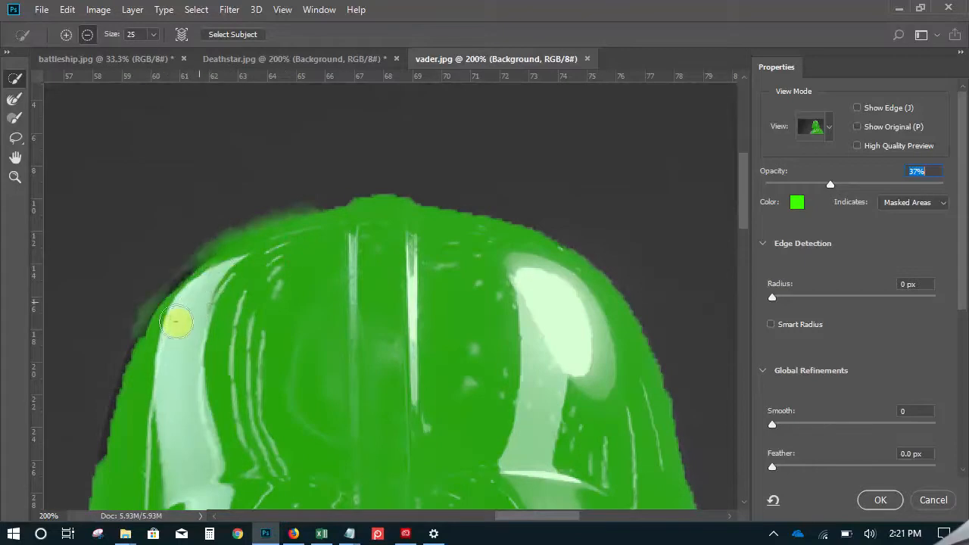
mouse_move(148, 362)
mouse_down()
mouse_move(128, 396)
mouse_move(122, 437)
mouse_up()
drag(196, 378, 211, 290)
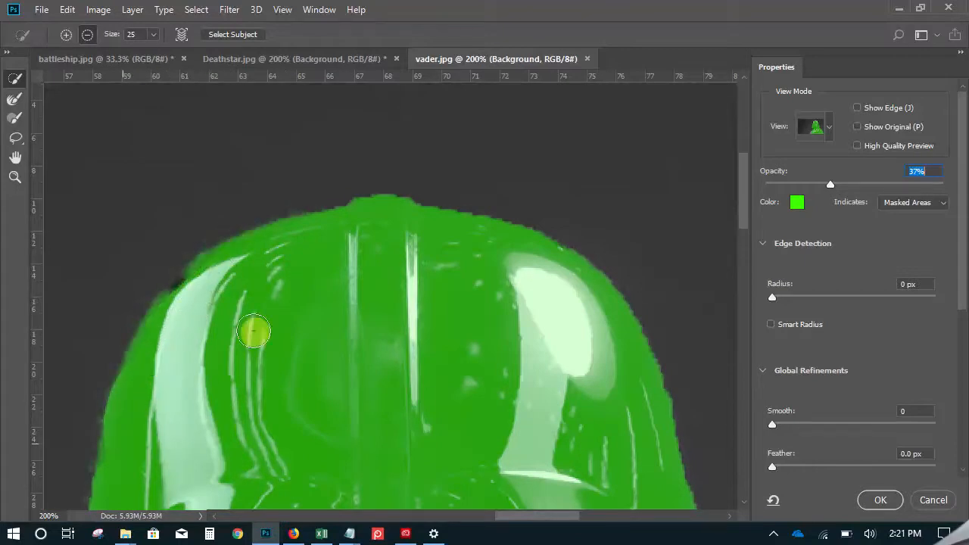
click(181, 295)
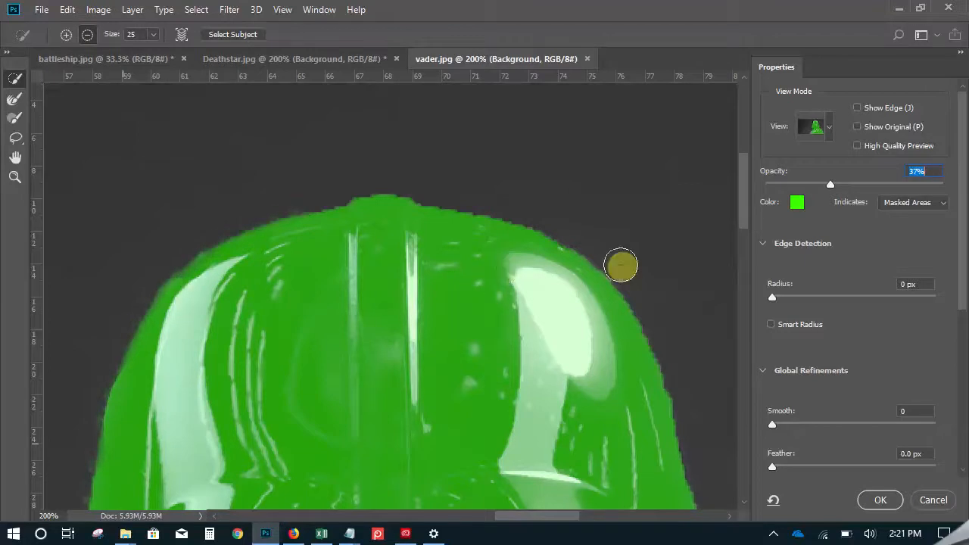
Subtract the small dark sliver below the neck on the left shoulder's edge from the selection.
scroll(386, 387, down, 3)
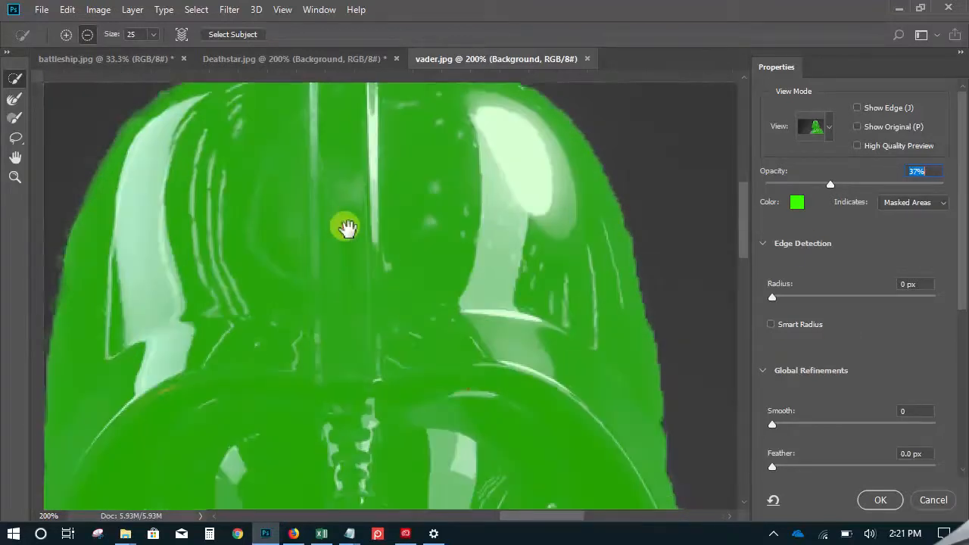
scroll(469, 326, down, 3)
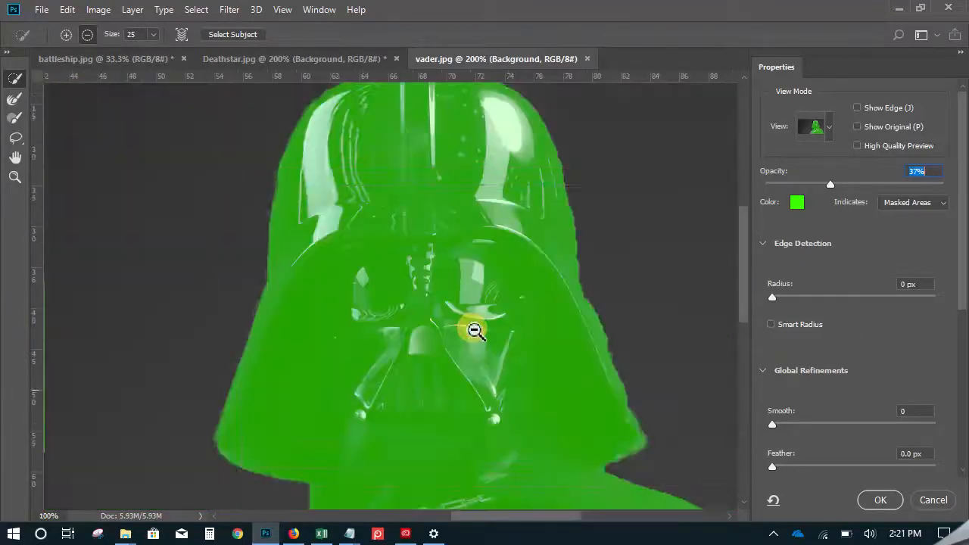
scroll(417, 361, up, 3)
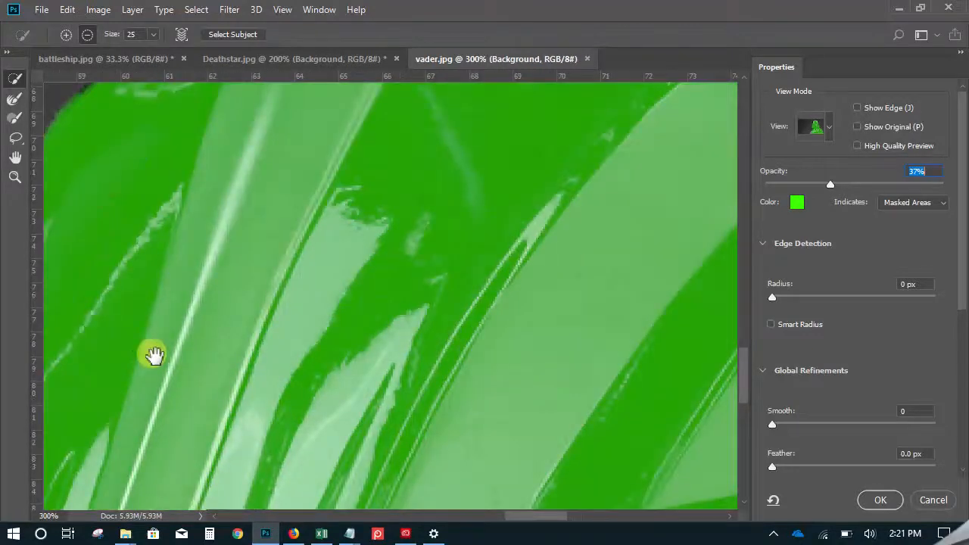
drag(154, 356, 497, 335)
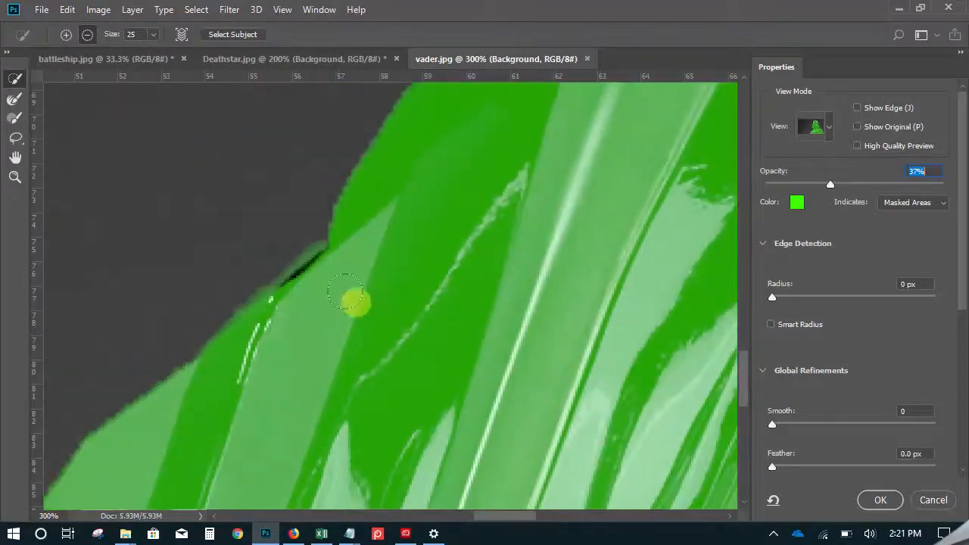
click(314, 274)
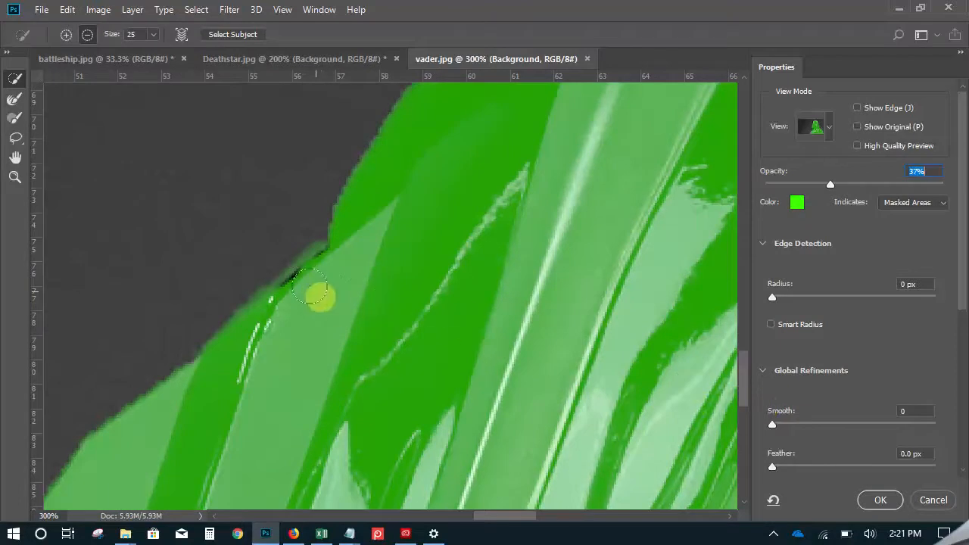
mouse_move(330, 283)
mouse_down()
mouse_move(313, 275)
mouse_move(306, 292)
mouse_up()
Subtract the dark sliver along the outer edge of the left upper arm from the selection, using brush size 9.
drag(327, 395, 498, 186)
drag(359, 401, 402, 313)
click(210, 397)
drag(211, 397, 194, 436)
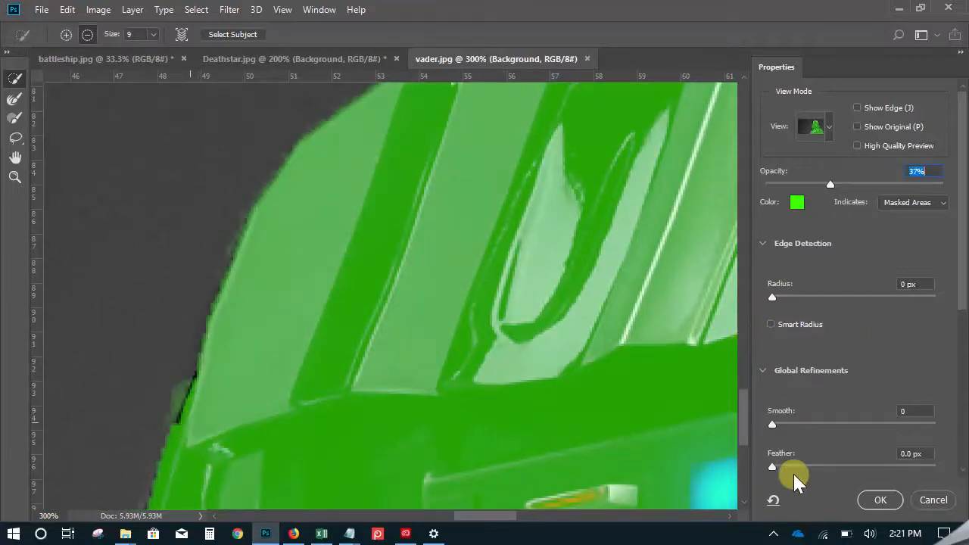
Set the global refinements to Smooth 12, Shift Edge +35% and Contrast 13%.
scroll(835, 402, down, 5)
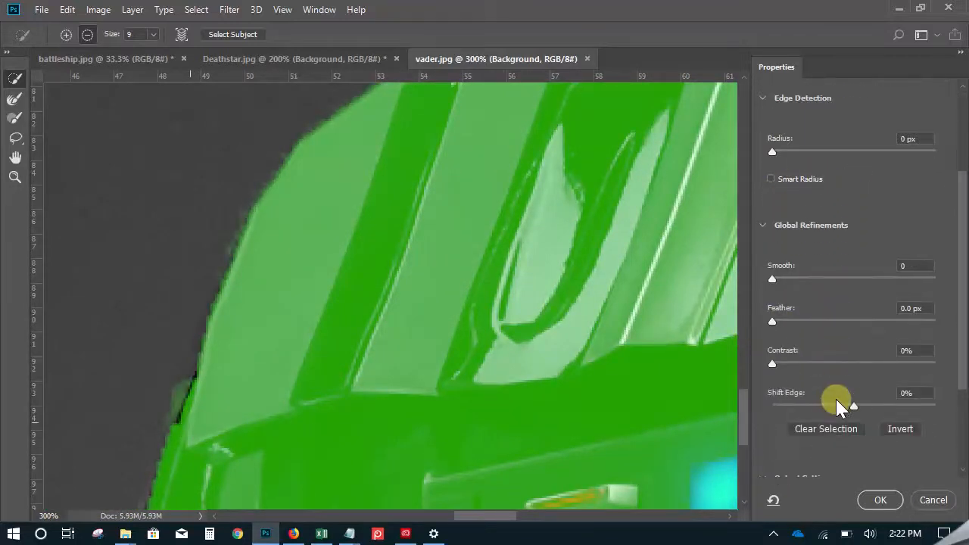
drag(772, 278, 792, 282)
drag(850, 406, 852, 408)
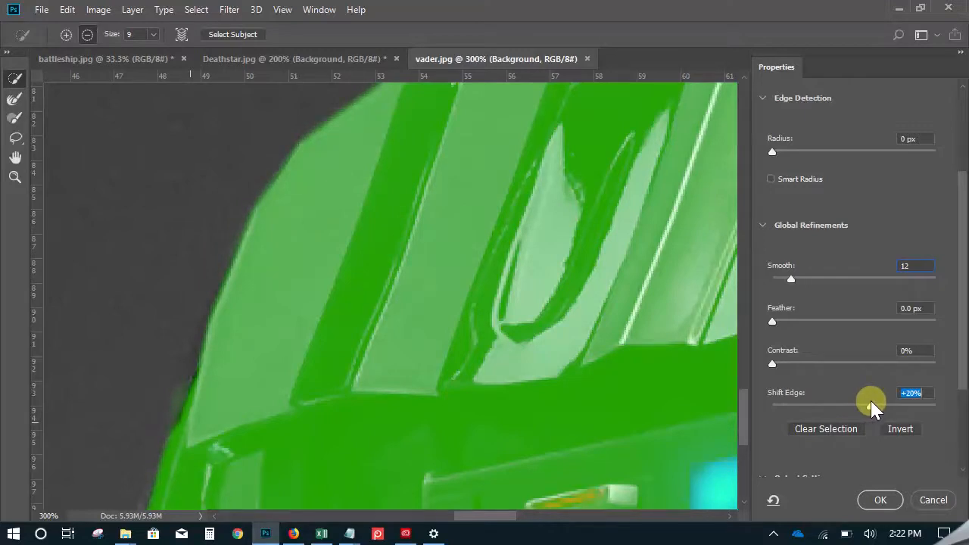
drag(772, 364, 796, 368)
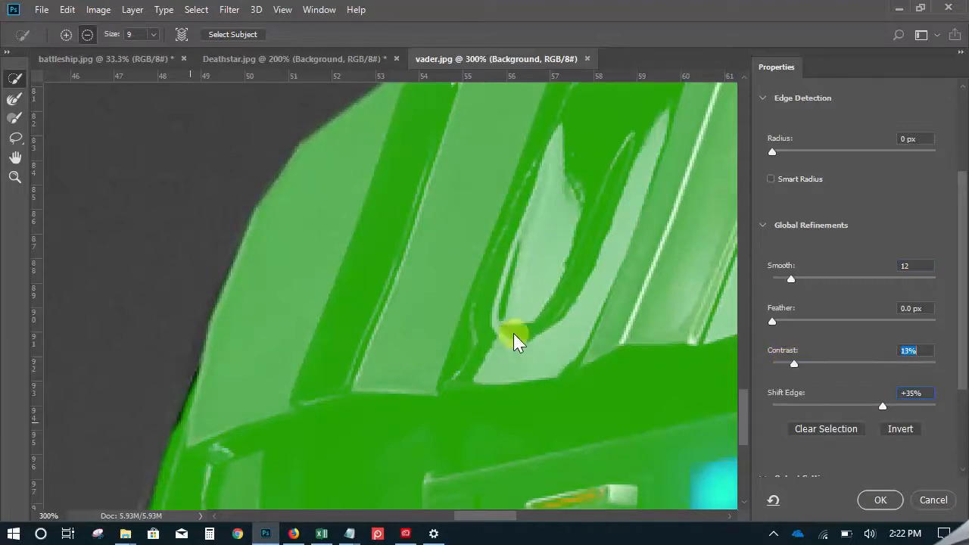
Readjust the refinements for the helmet's lower left corner to Contrast 19%, Shift Edge -9% and Smooth 13.
key(space)
drag(487, 169, 353, 439)
drag(515, 226, 389, 504)
drag(530, 253, 411, 401)
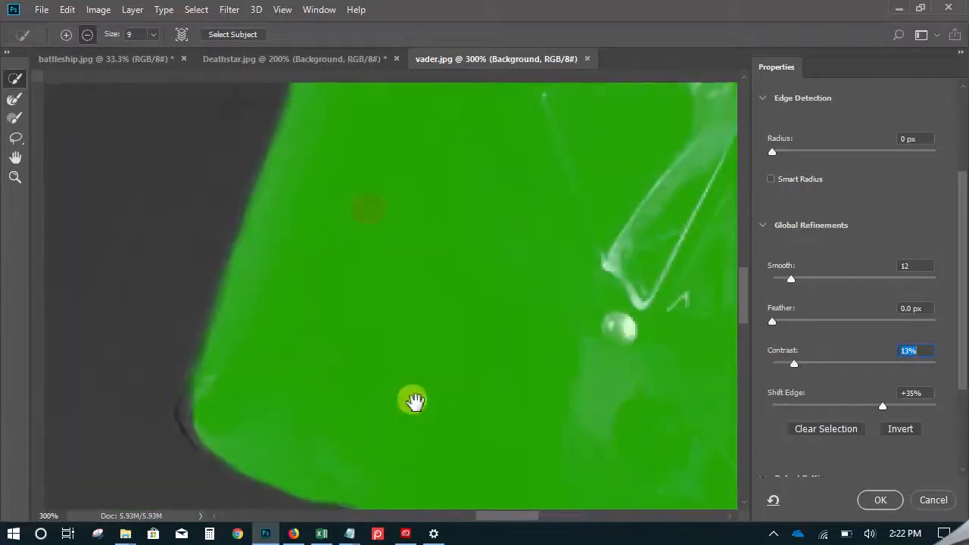
drag(325, 372, 346, 303)
drag(883, 404, 872, 410)
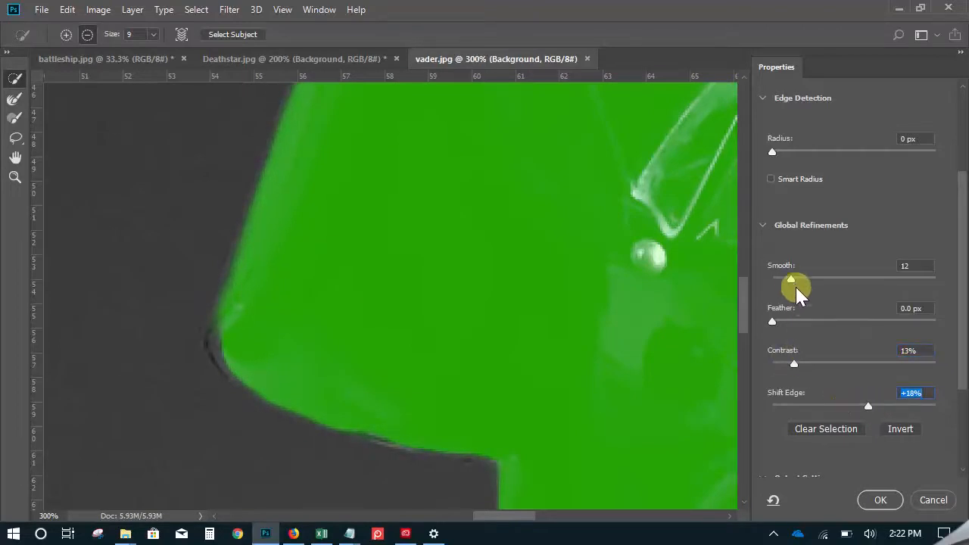
drag(792, 279, 768, 286)
drag(794, 365, 805, 368)
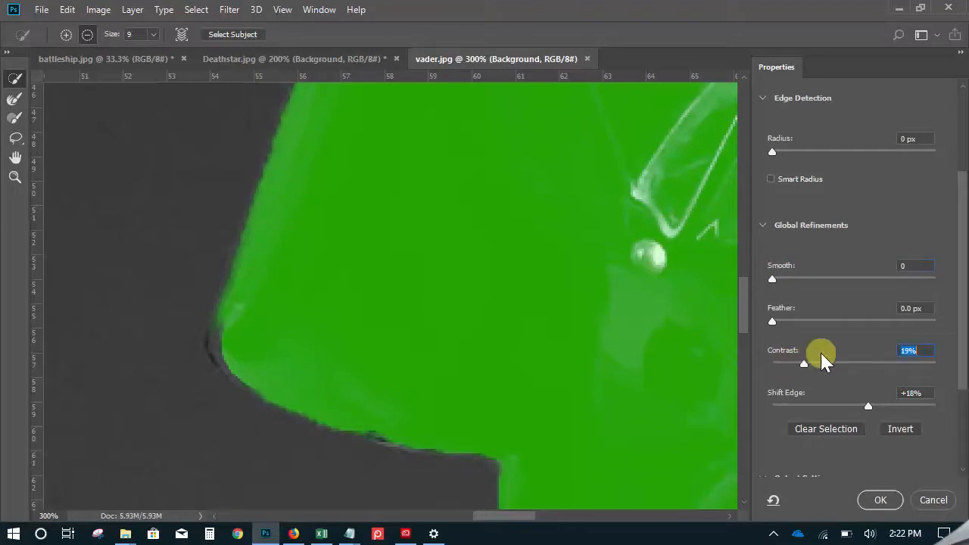
drag(869, 409, 847, 409)
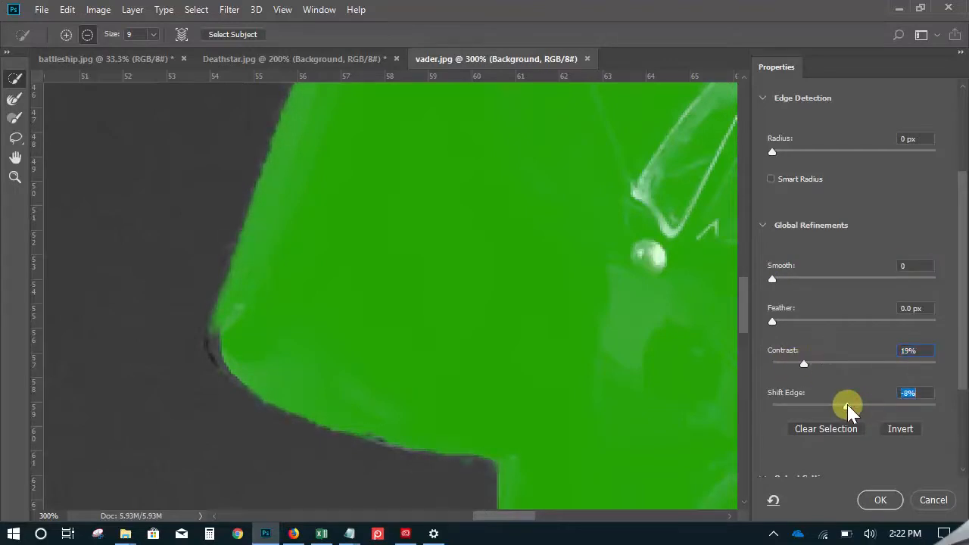
drag(773, 278, 794, 281)
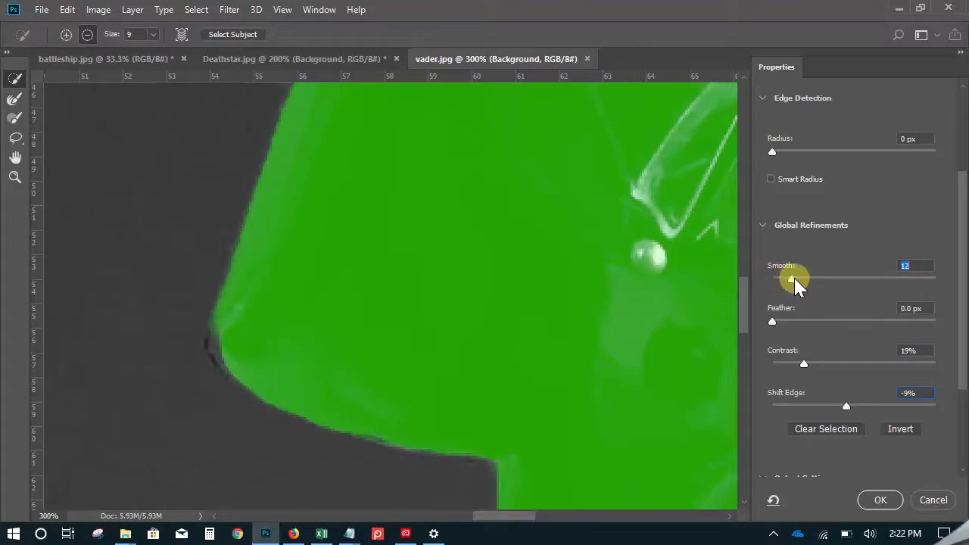
Examine the refined mask around the whole figure and closely along the helmet's right edge.
key(alt+space)
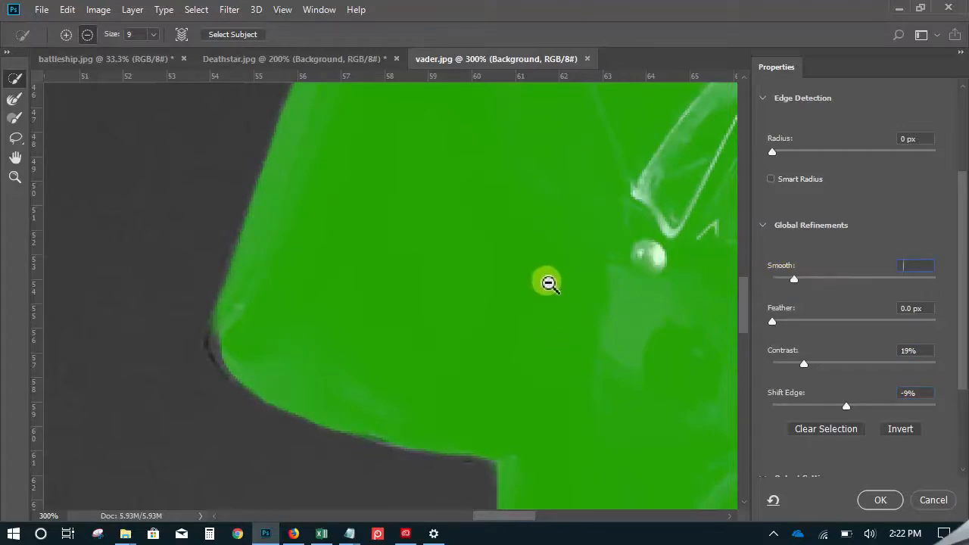
alt+click(551, 262)
alt+click(550, 262)
alt+click(551, 263)
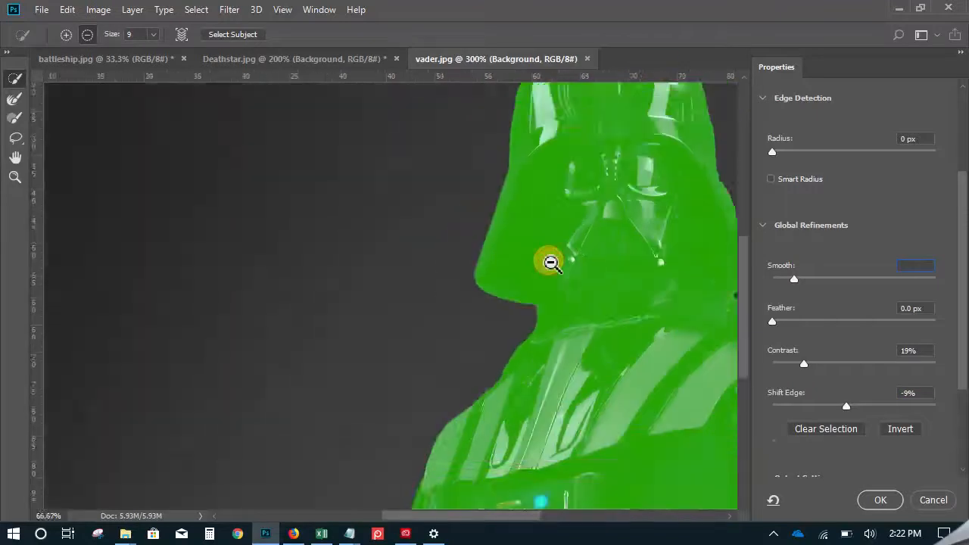
alt+click(550, 263)
alt+click(550, 263)
key(ctrl+space)
ctrl+click(627, 259)
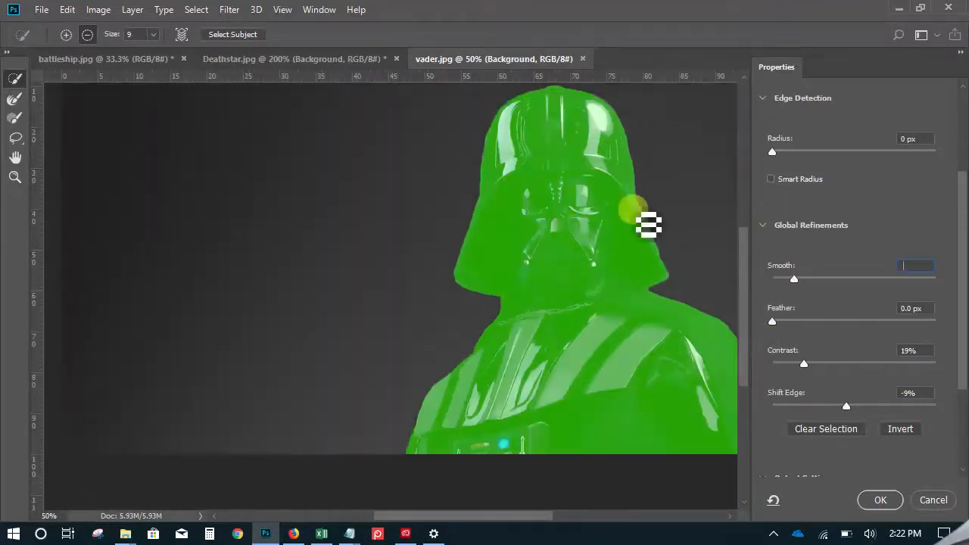
ctrl+click(634, 208)
ctrl+click(633, 207)
ctrl+click(634, 207)
ctrl+click(635, 209)
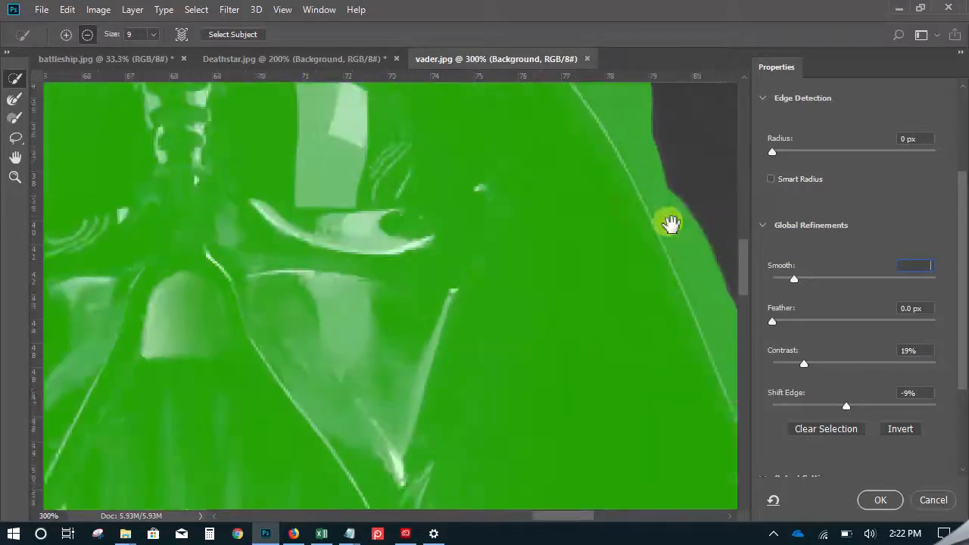
drag(664, 217, 407, 270)
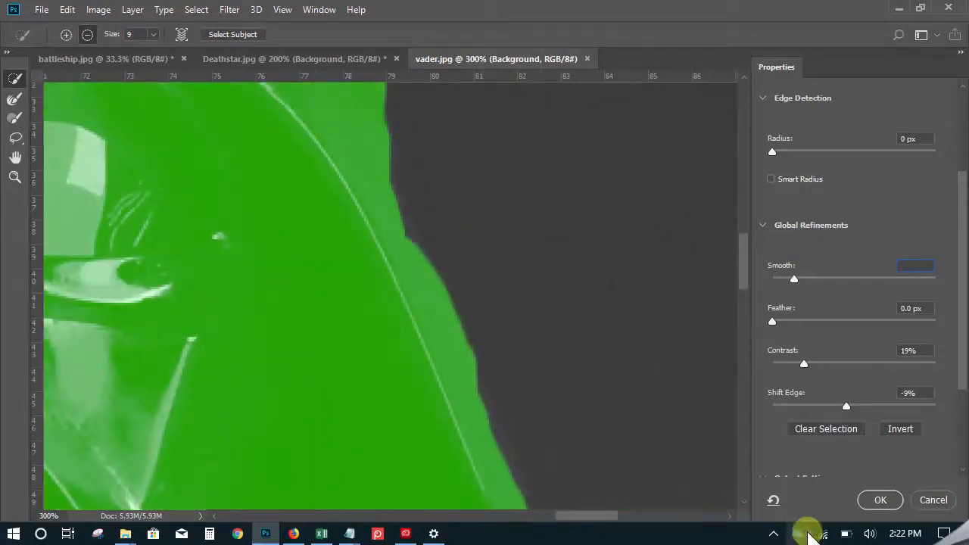
Apply the Select and Mask refinements to the selection, keeping the last valid Smooth value.
click(878, 500)
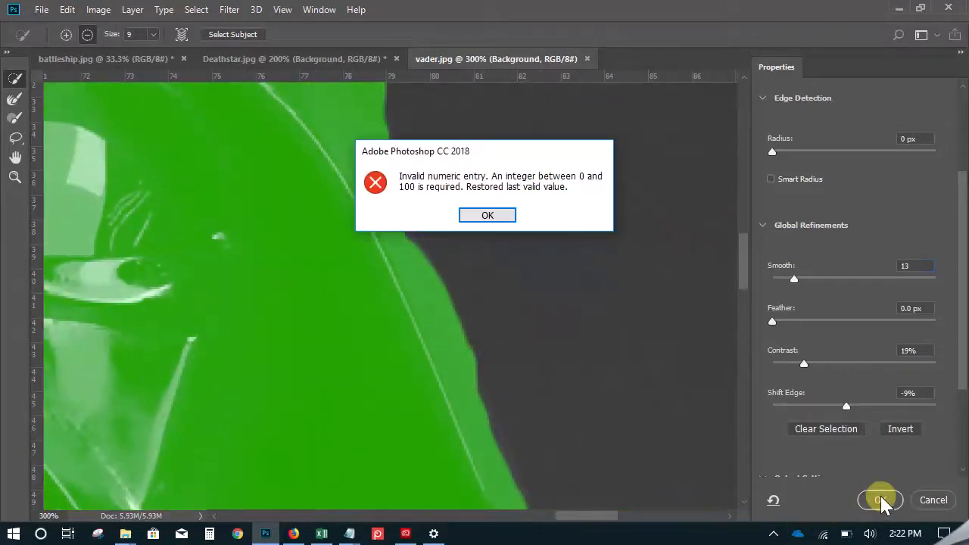
click(469, 217)
click(878, 502)
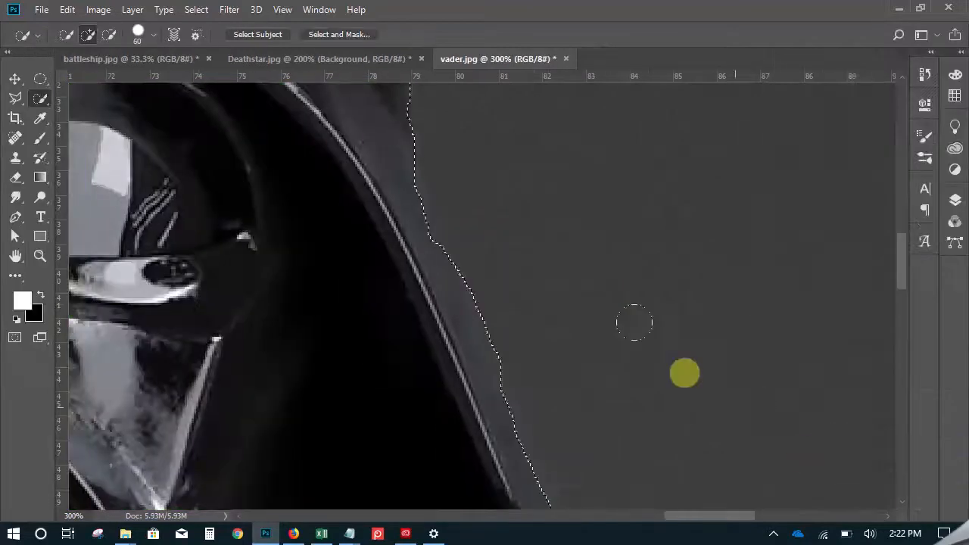
Examine the selection outline along the helmet's right edge and around the complete figure.
alt+click(439, 227)
drag(439, 200, 397, 377)
ctrl+click(398, 263)
ctrl+click(402, 292)
alt+click(456, 289)
alt+click(456, 289)
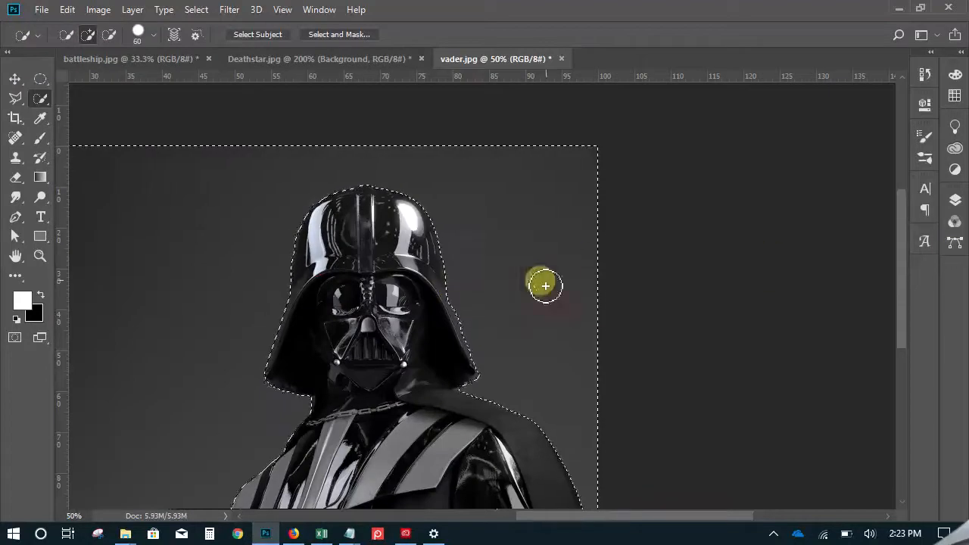
alt+click(436, 293)
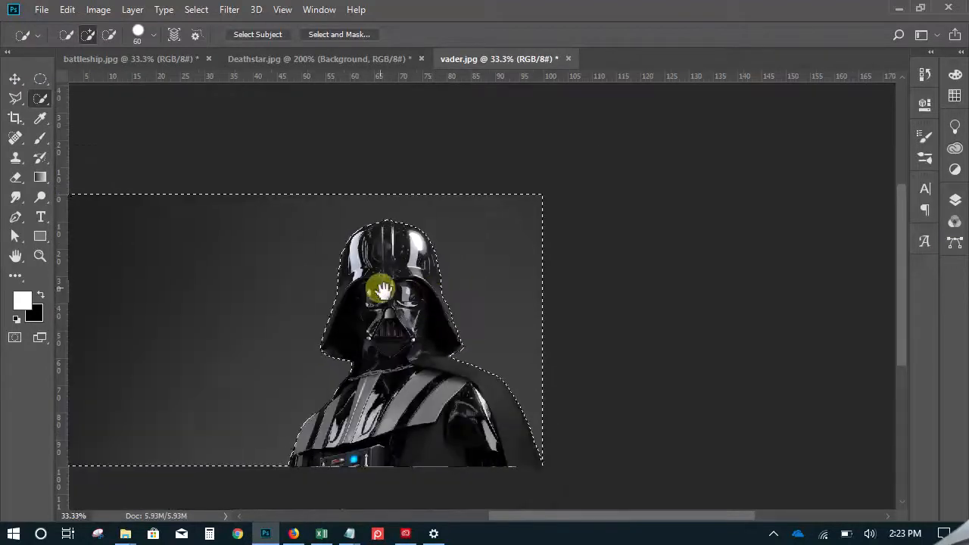
drag(383, 290, 528, 262)
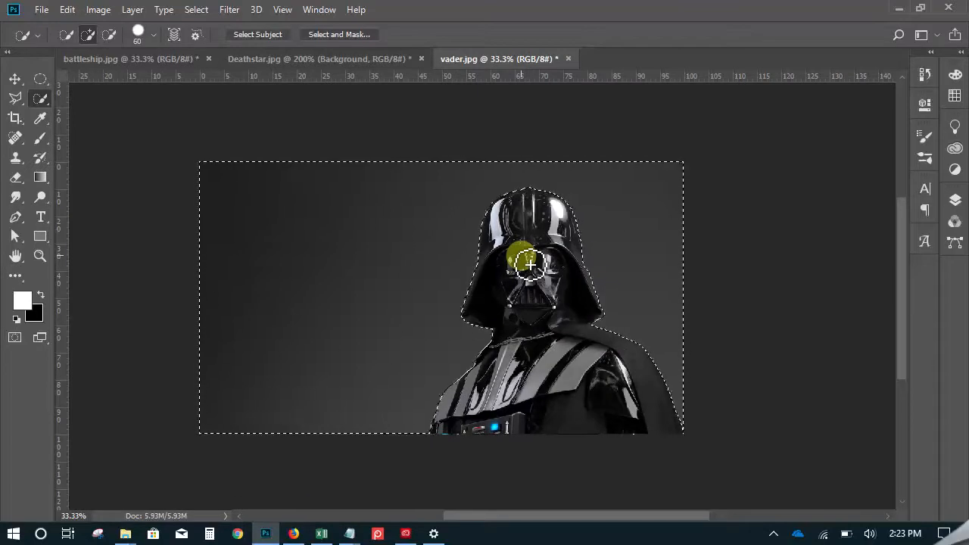
Invert the selection so that it covers the Darth Vader figure instead of the background.
right_click(616, 245)
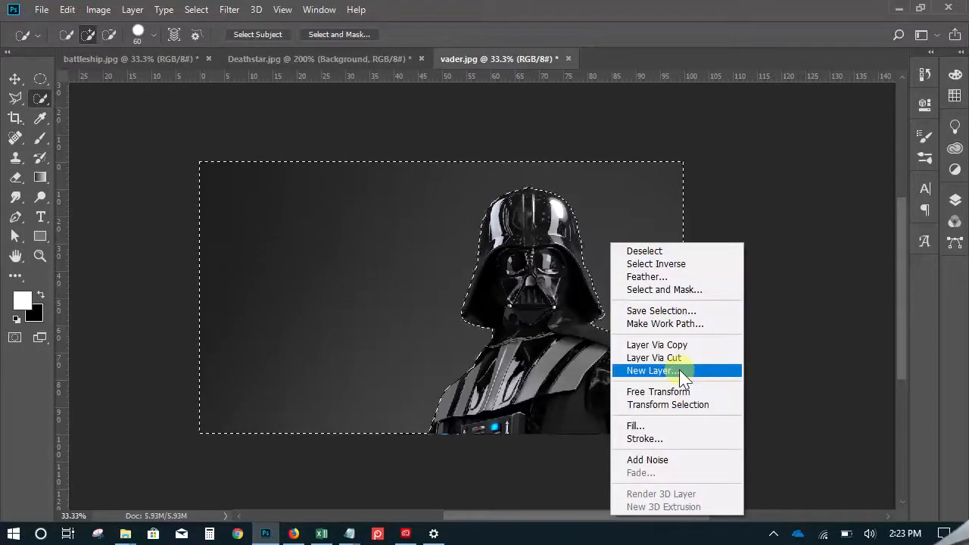
click(647, 264)
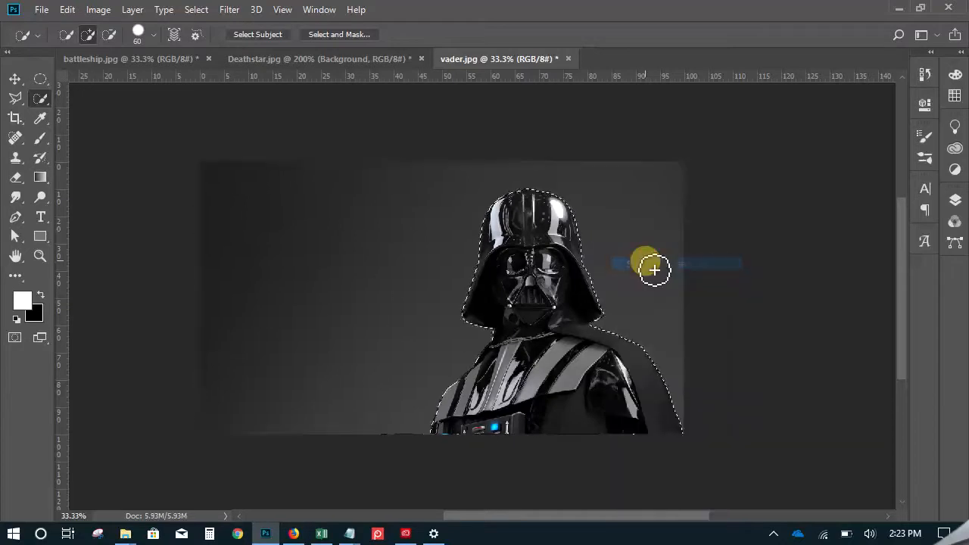
key(ctrl+plus)
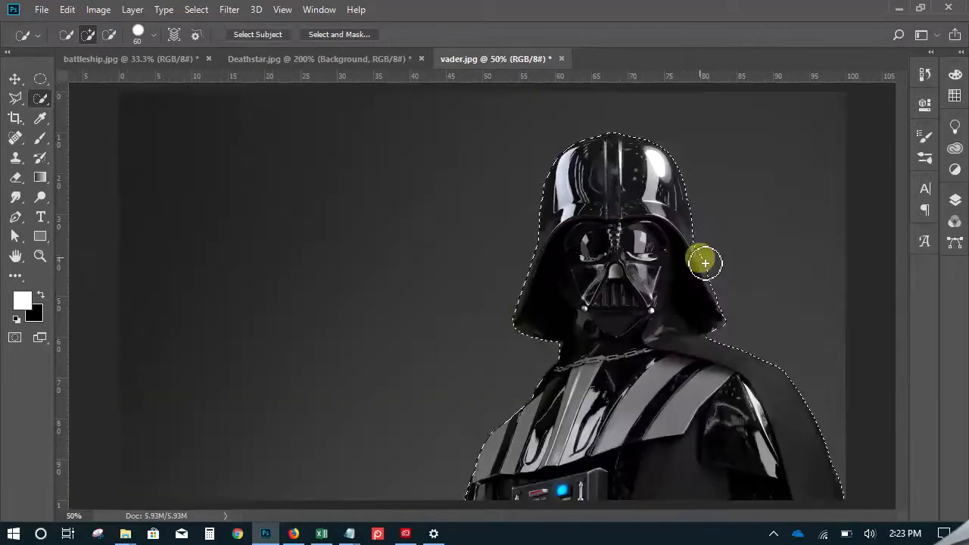
Copy the selected figure to a new layer and hide the Background layer.
click(953, 200)
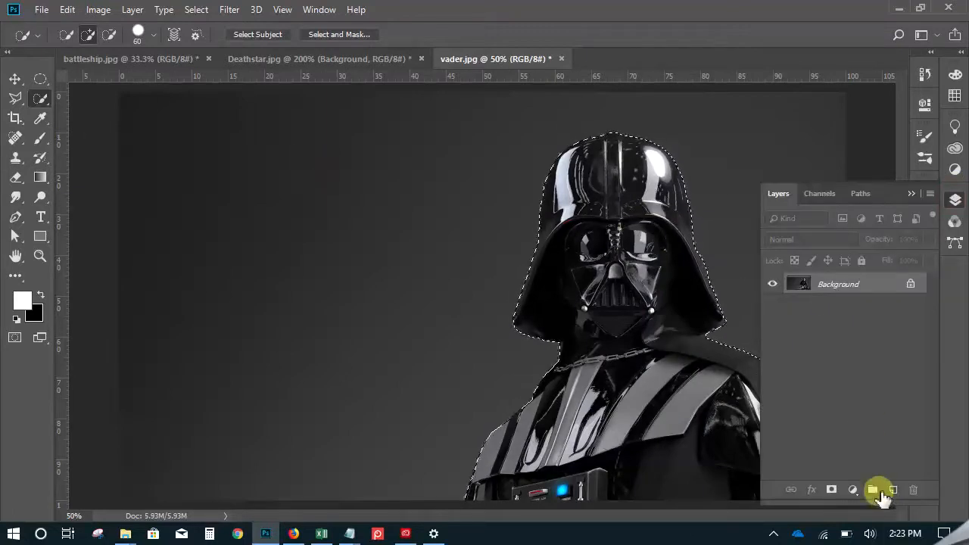
key(ctrl+j)
click(771, 306)
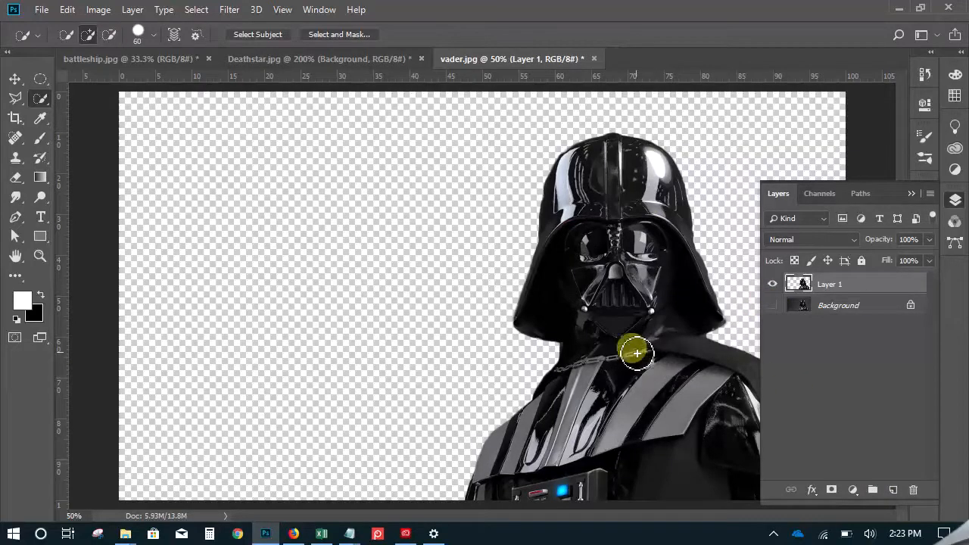
key(ctrl+minus)
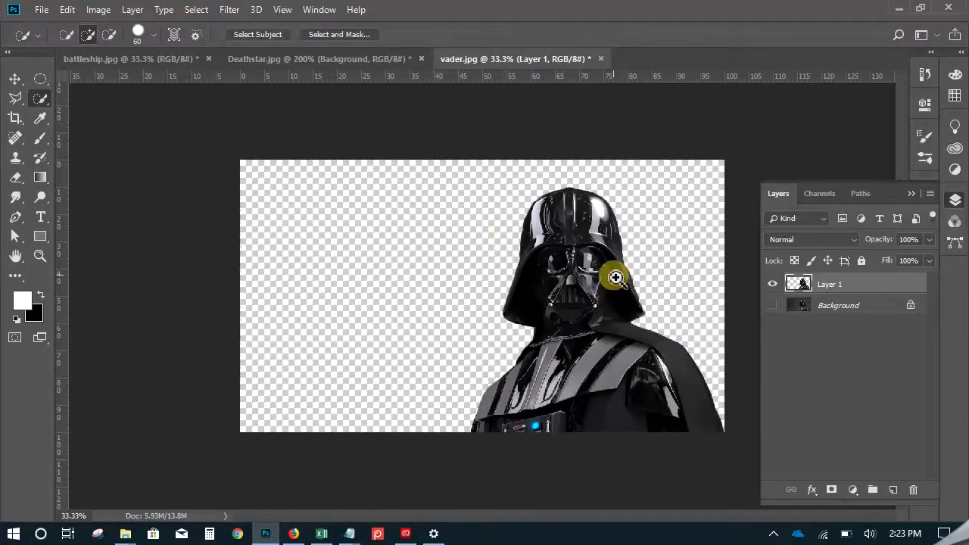
Select all the pixels of the Darth Vader figure on Layer 1, keeping the layer visible.
key(ctrl+plus)
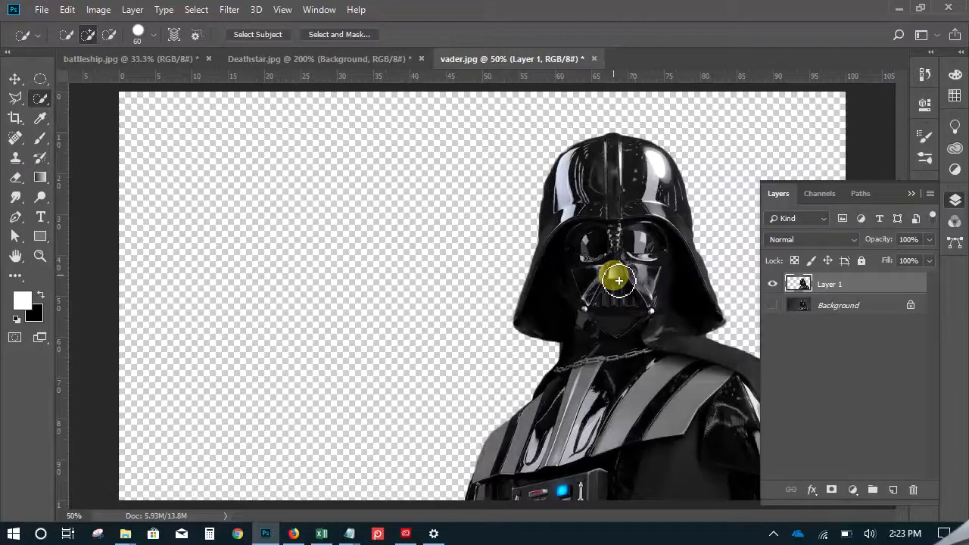
right_click(802, 288)
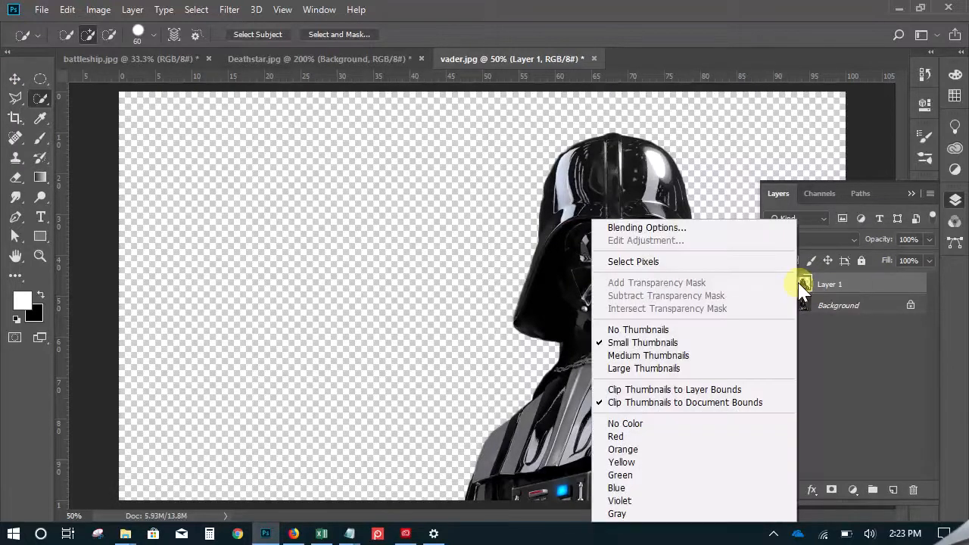
click(717, 262)
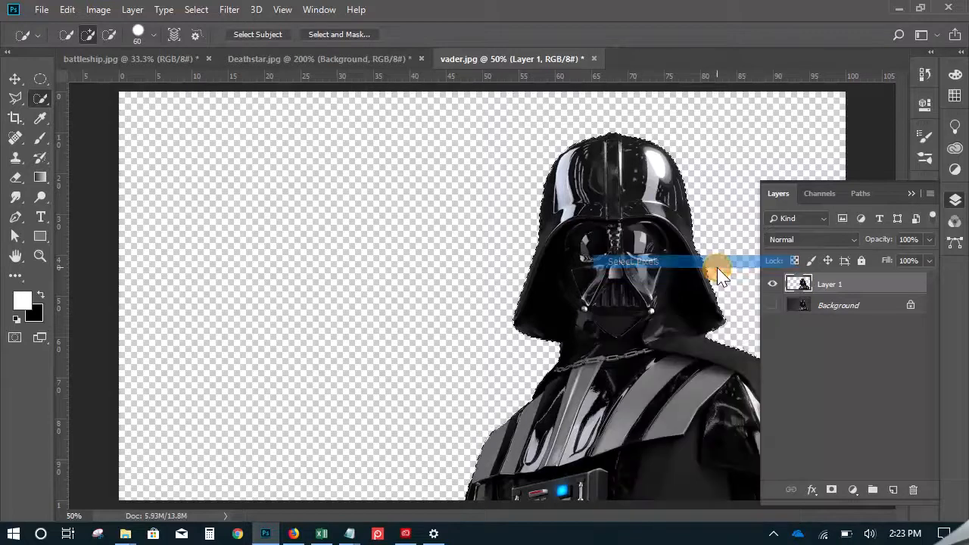
click(773, 285)
click(773, 286)
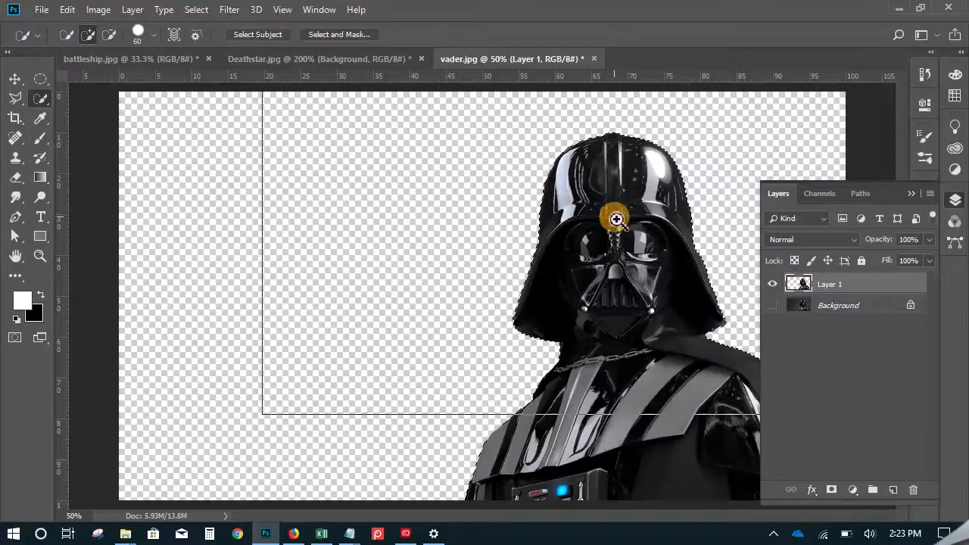
scroll(614, 216, up, 1)
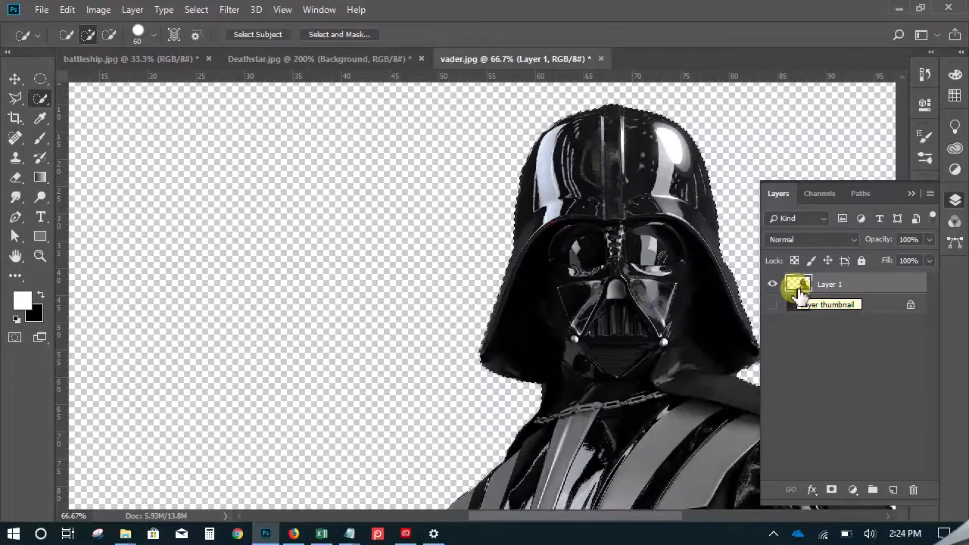
Crop the image to the bounds of the selected figure and deselect it.
click(98, 10)
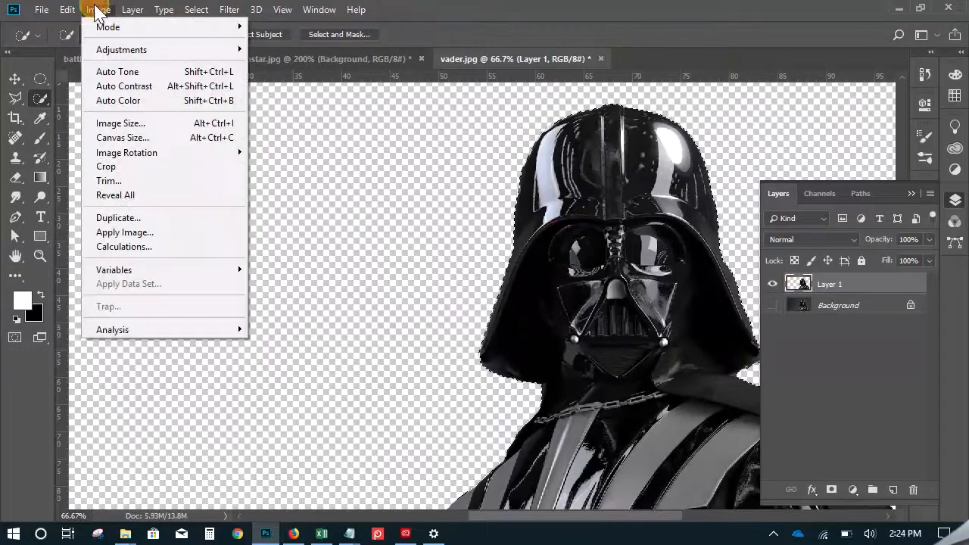
click(115, 172)
drag(316, 281, 426, 322)
alt+click(337, 280)
drag(411, 371, 463, 295)
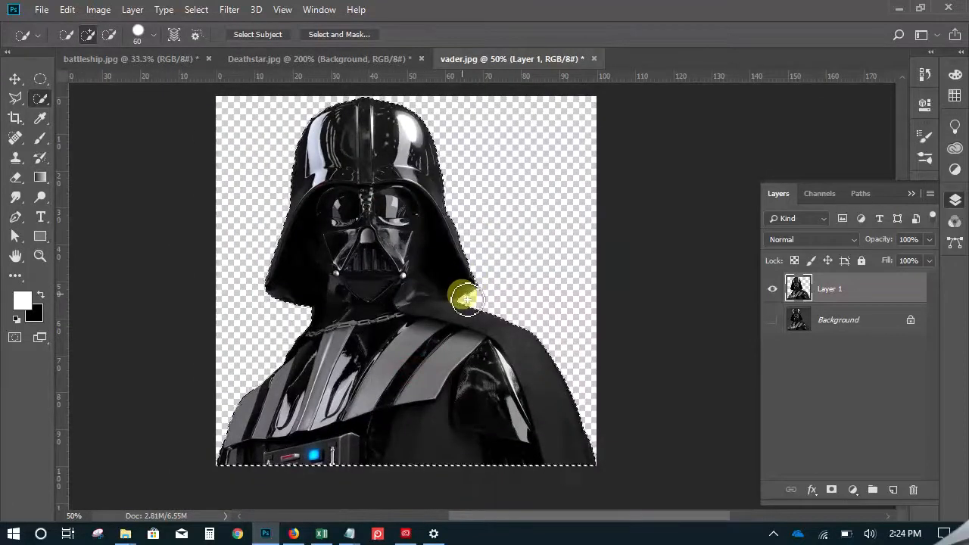
key(ctrl+d)
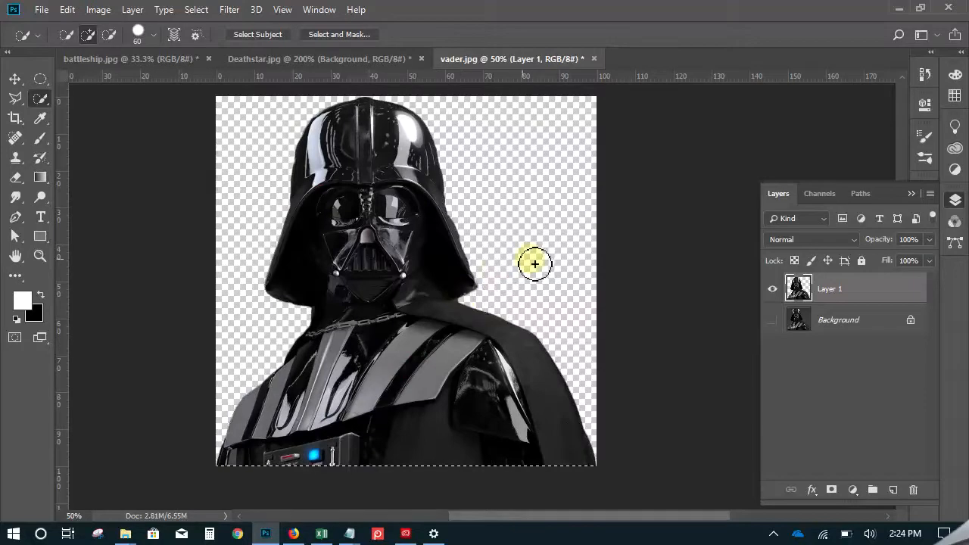